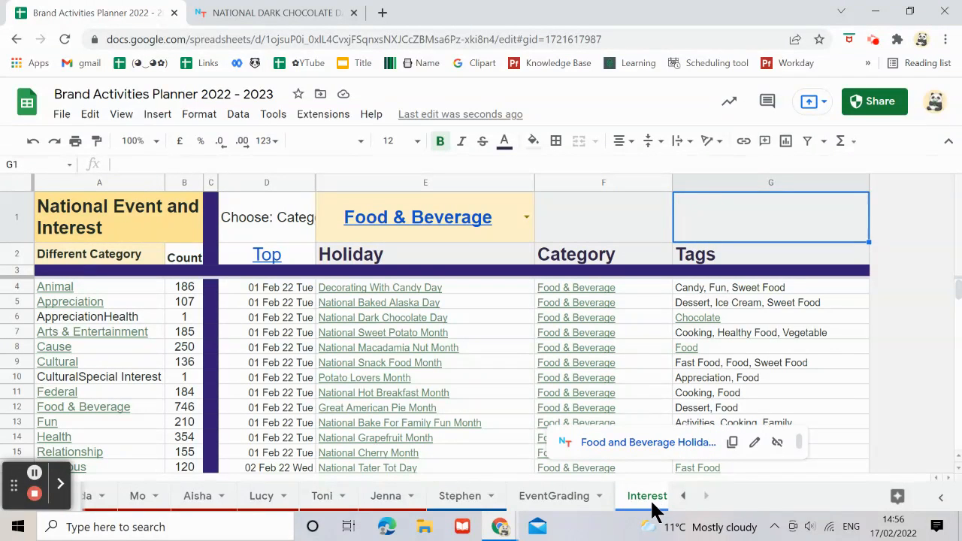
Review the category options offered in cell E1 and look through the Food & Beverage holiday list
click(527, 217)
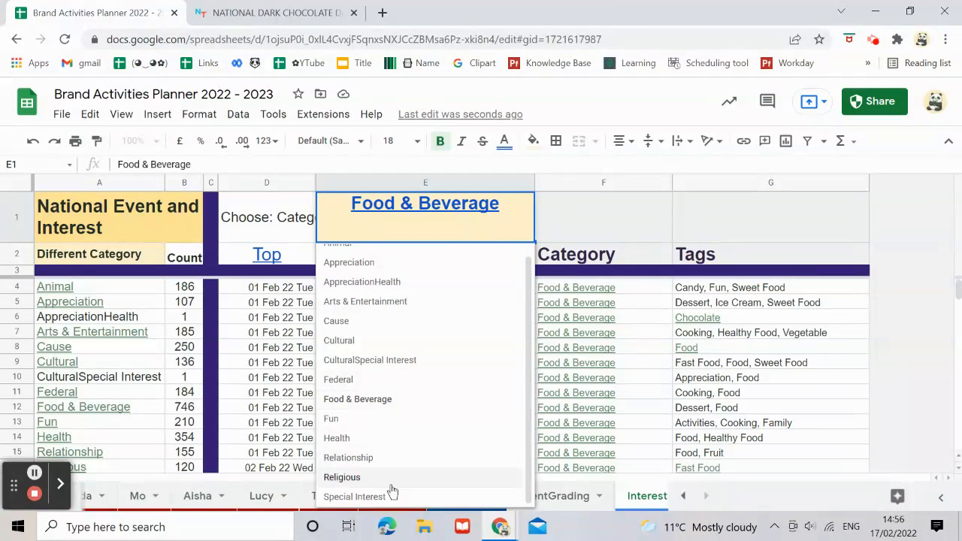
scroll(426, 305, up, 1)
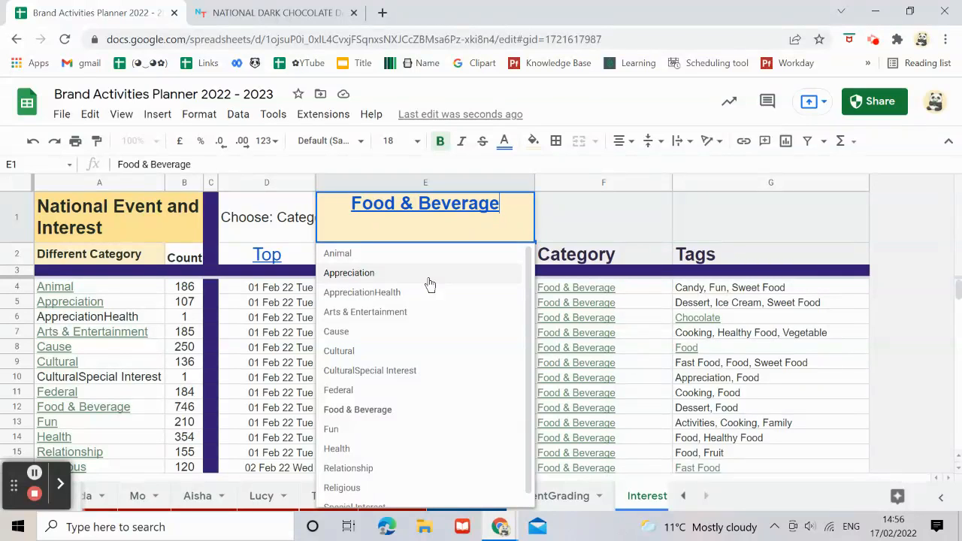
scroll(413, 361, down, 1)
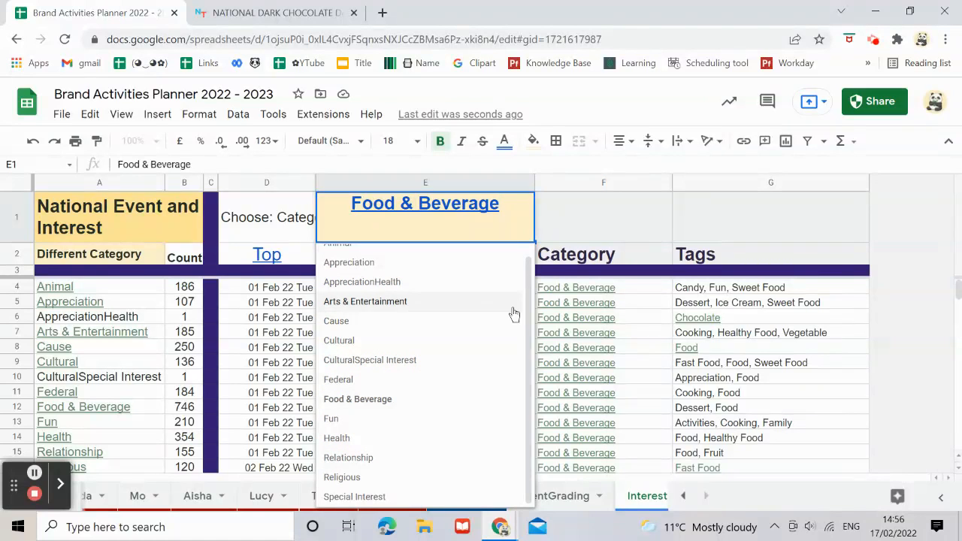
scroll(470, 336, up, 1)
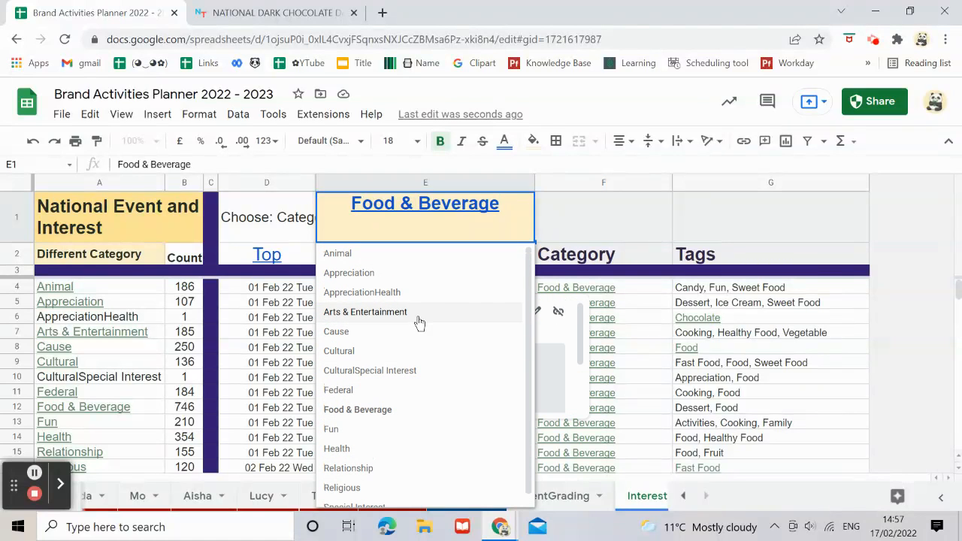
click(610, 212)
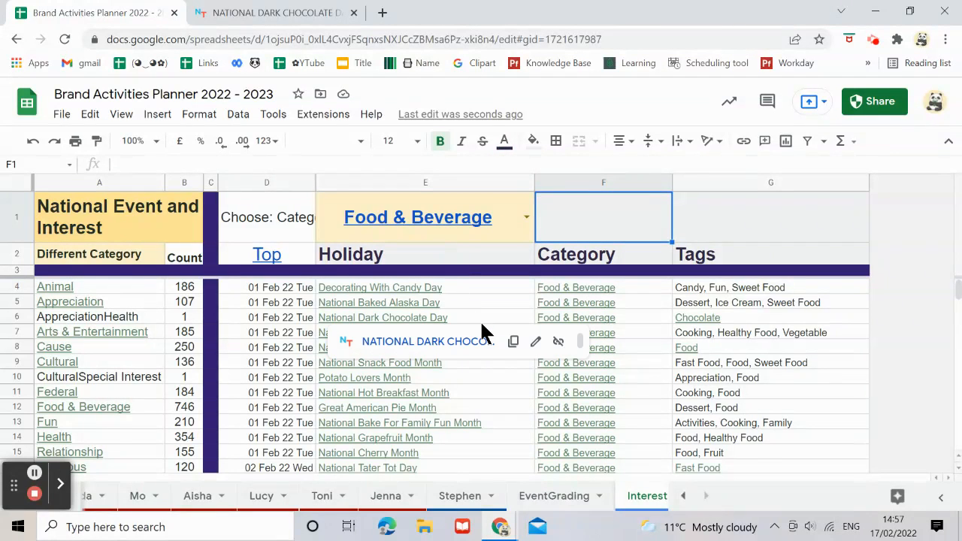
scroll(636, 331, down, 4)
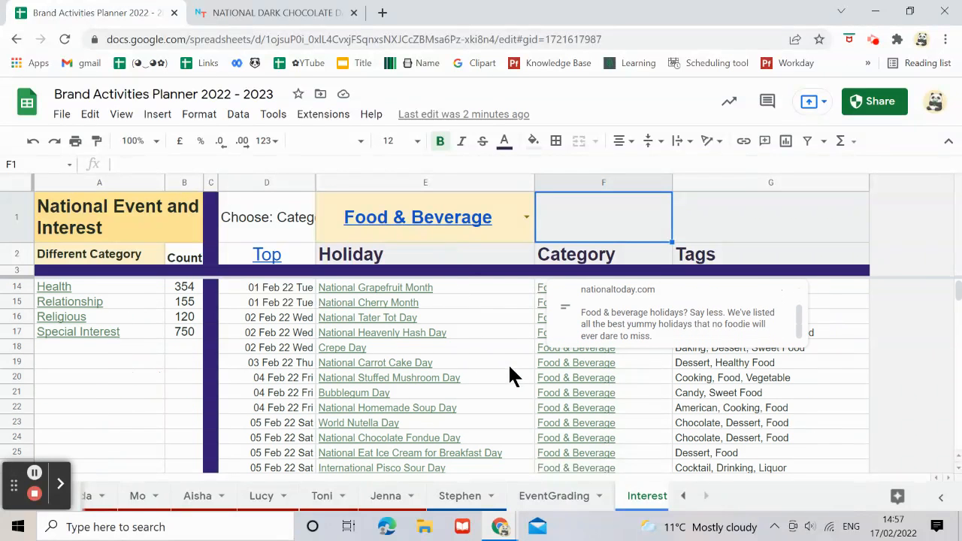
scroll(790, 398, down, 2)
scroll(793, 392, up, 3)
scroll(794, 405, up, 2)
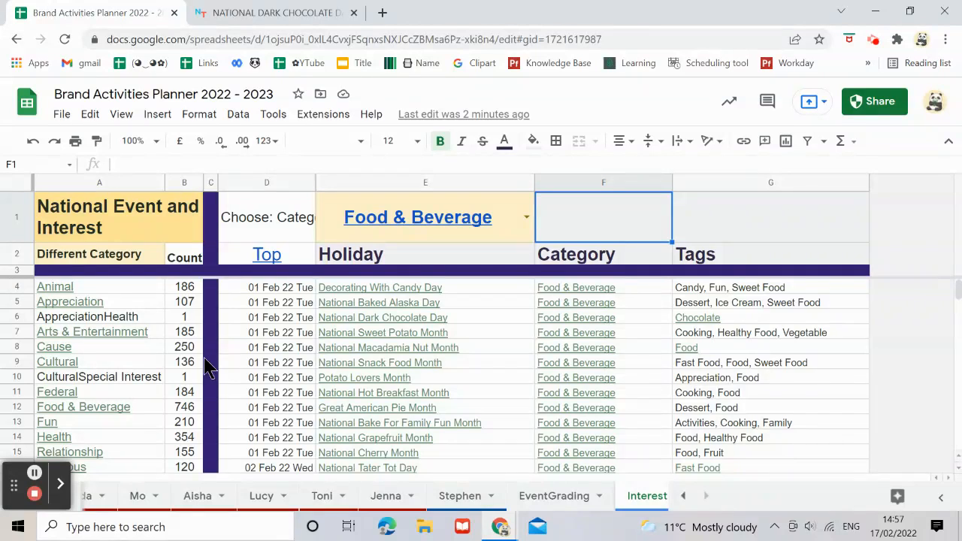
Examine the list of different categories and their counts in columns A and B of the Interest sheet
scroll(113, 387, down, 1)
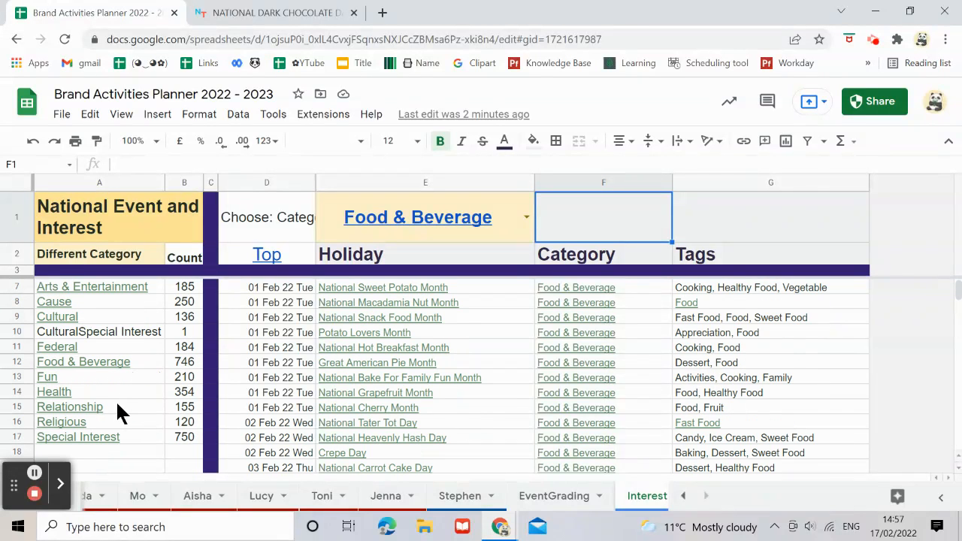
scroll(117, 400, up, 1)
mouse_move(116, 401)
mouse_move(138, 292)
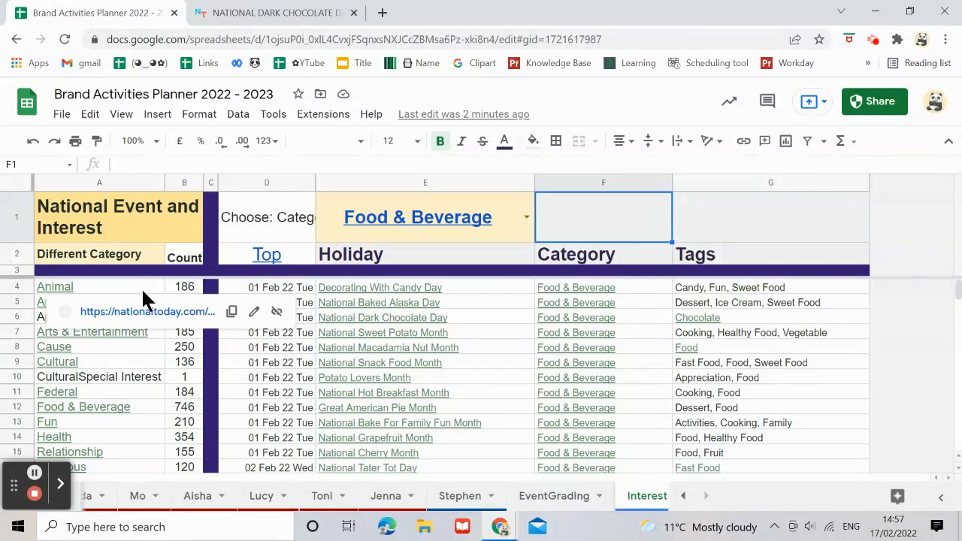
click(213, 396)
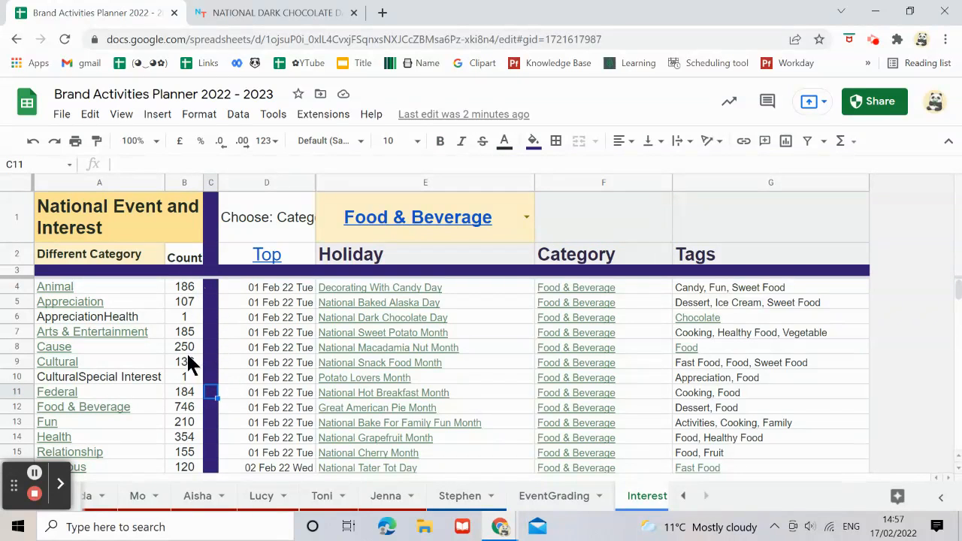
scroll(214, 416, down, 1)
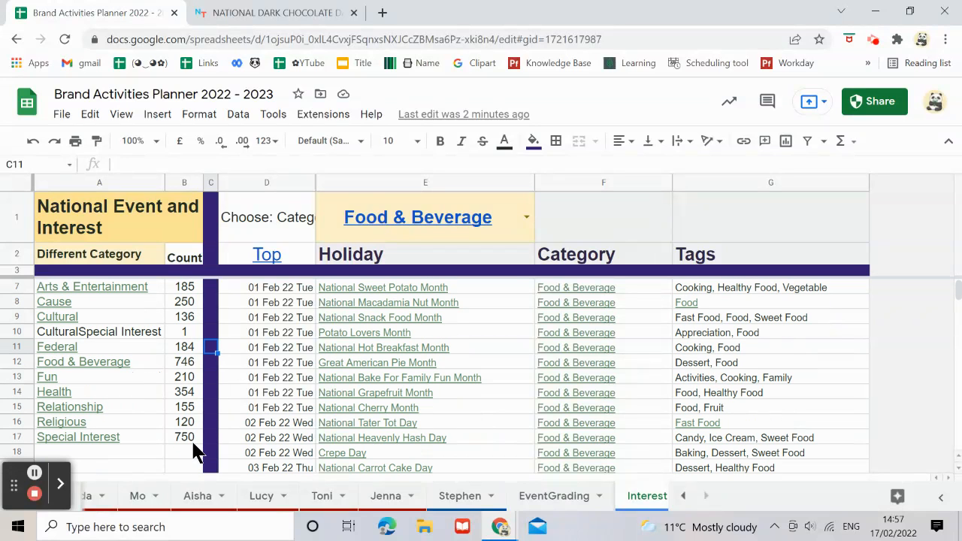
scroll(190, 429, up, 1)
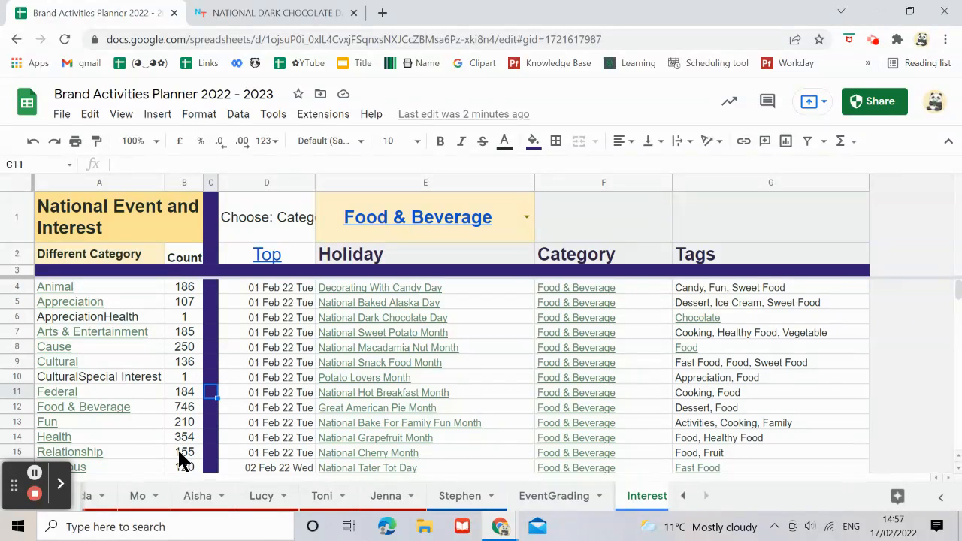
scroll(188, 448, down, 1)
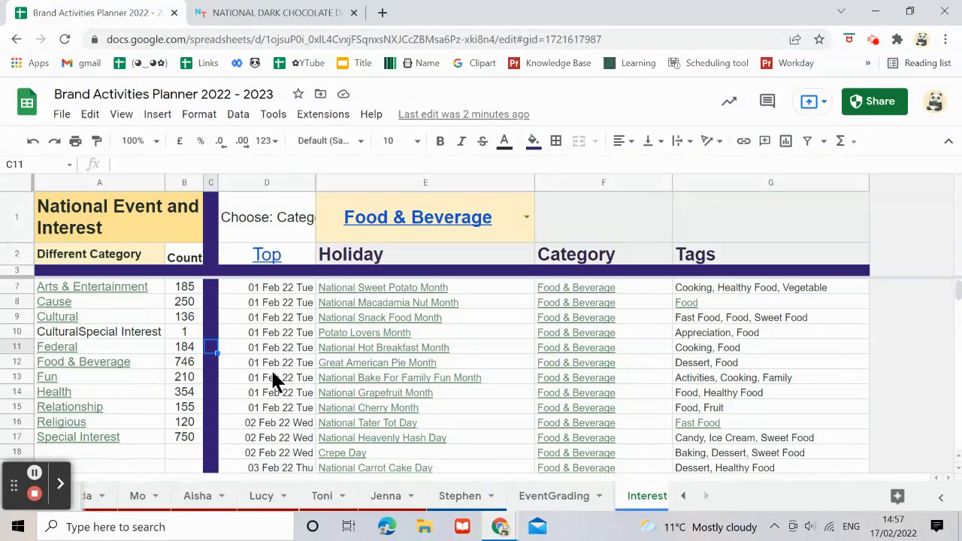
Set the holiday category in cell E1 to Fun
click(529, 217)
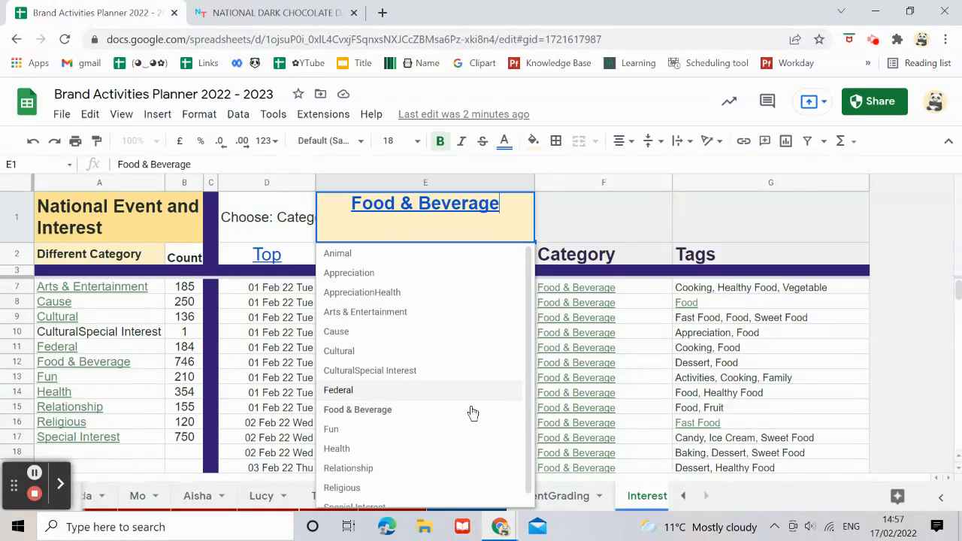
click(410, 435)
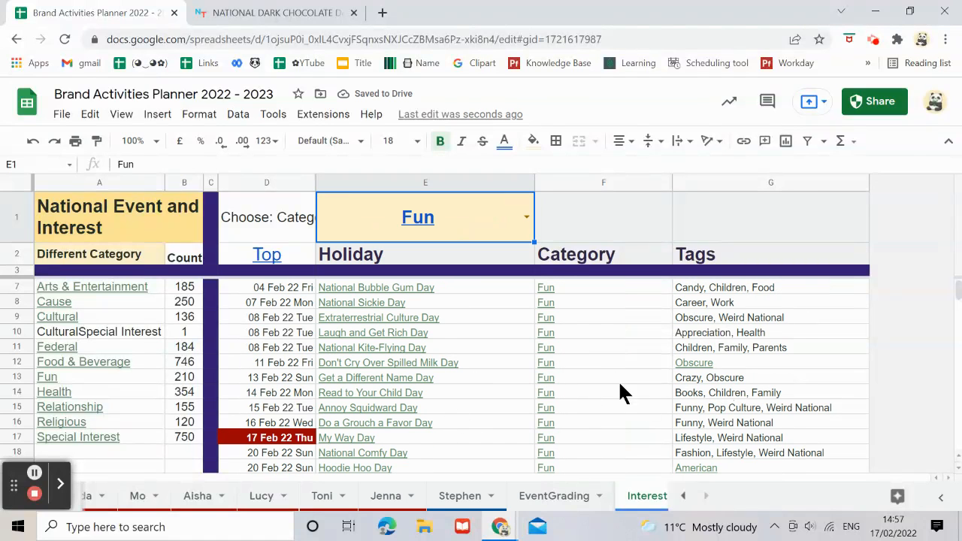
Look through the Fun holidays by date, including the row highlighted for the current day
scroll(449, 325, down, 10)
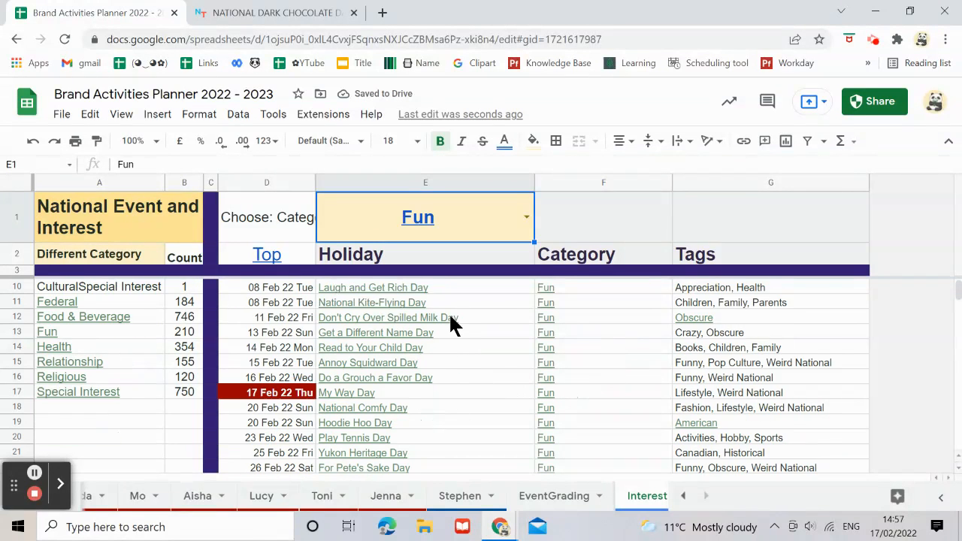
scroll(452, 403, down, 18)
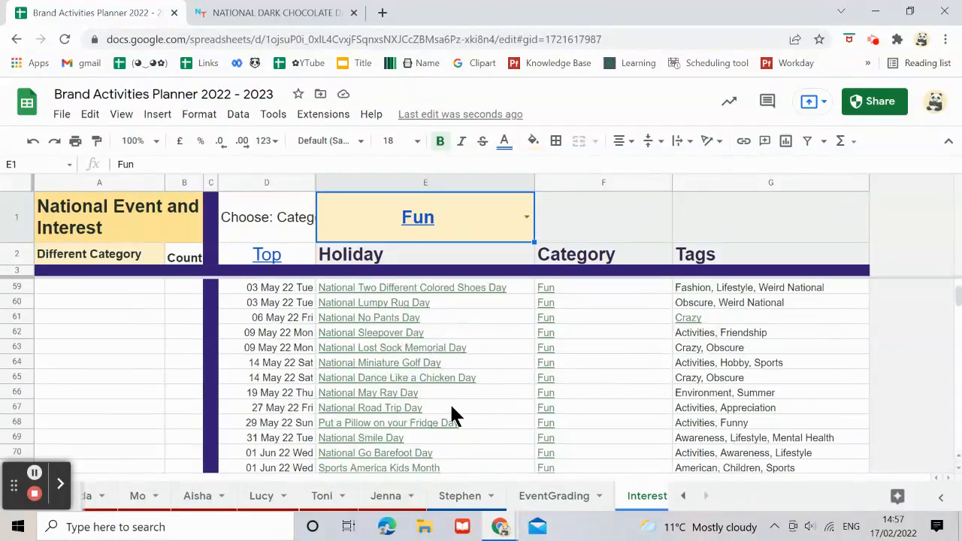
scroll(453, 402, up, 7)
scroll(455, 410, up, 20)
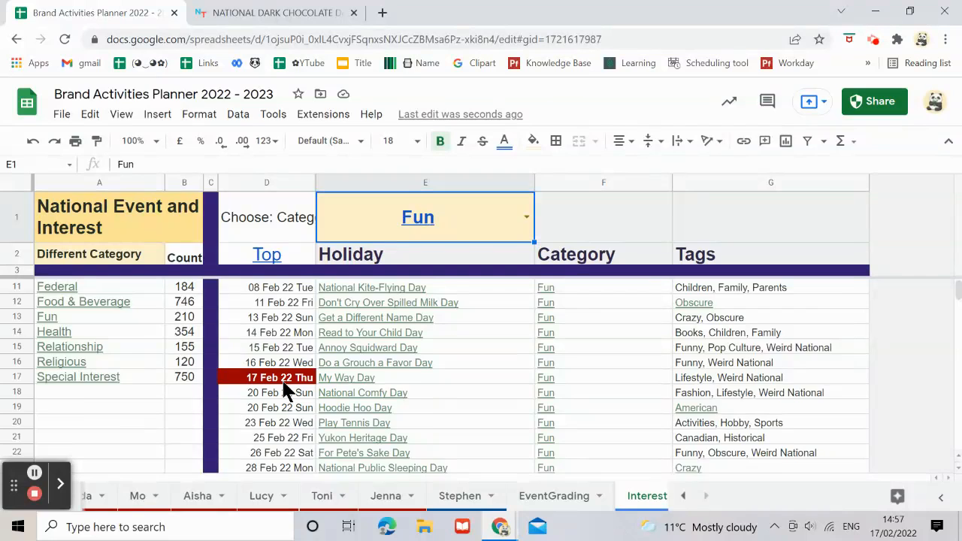
scroll(285, 391, up, 2)
scroll(284, 391, down, 1)
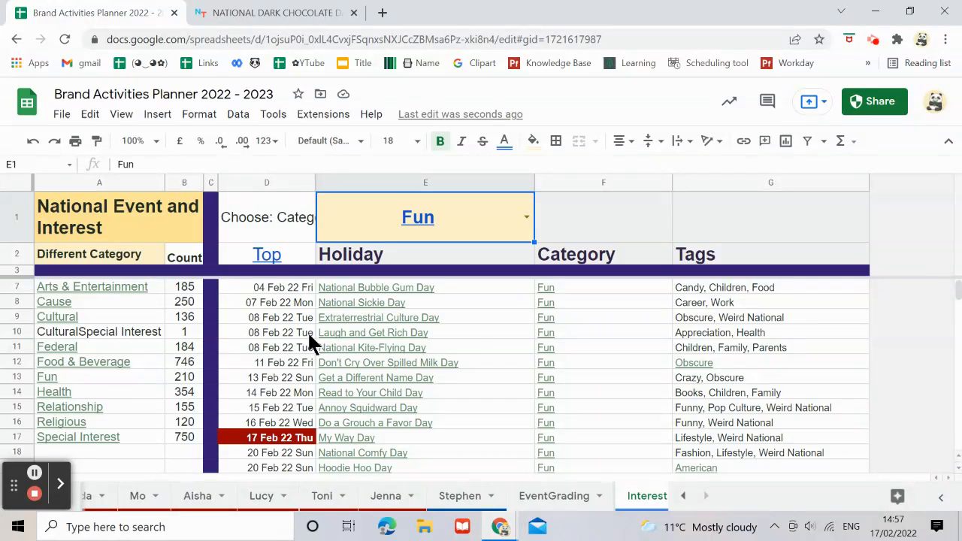
scroll(286, 360, down, 2)
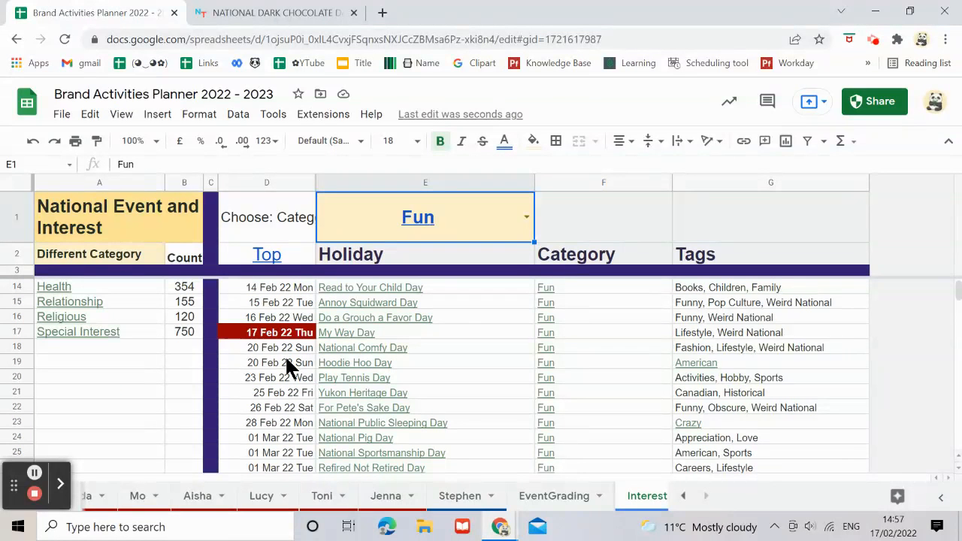
scroll(287, 361, down, 5)
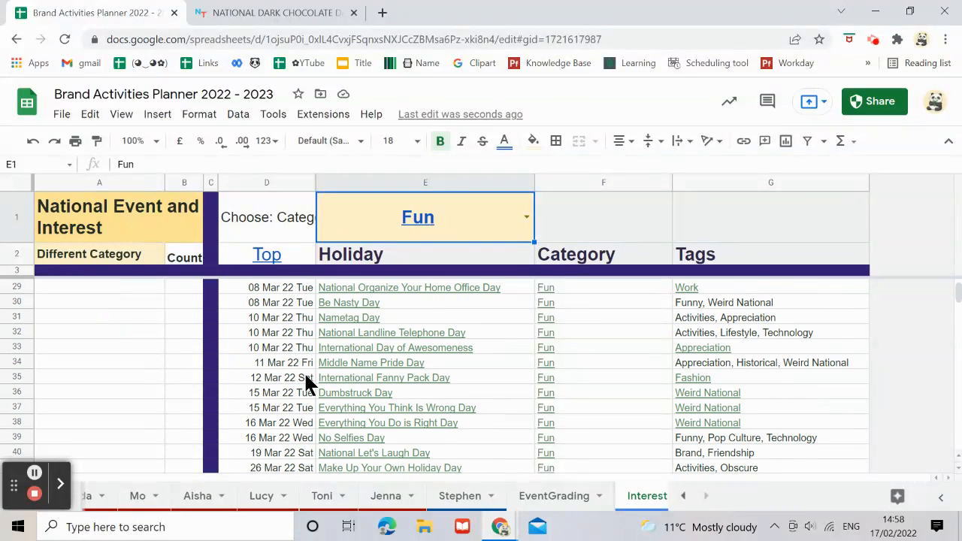
scroll(304, 371, up, 6)
scroll(306, 380, up, 2)
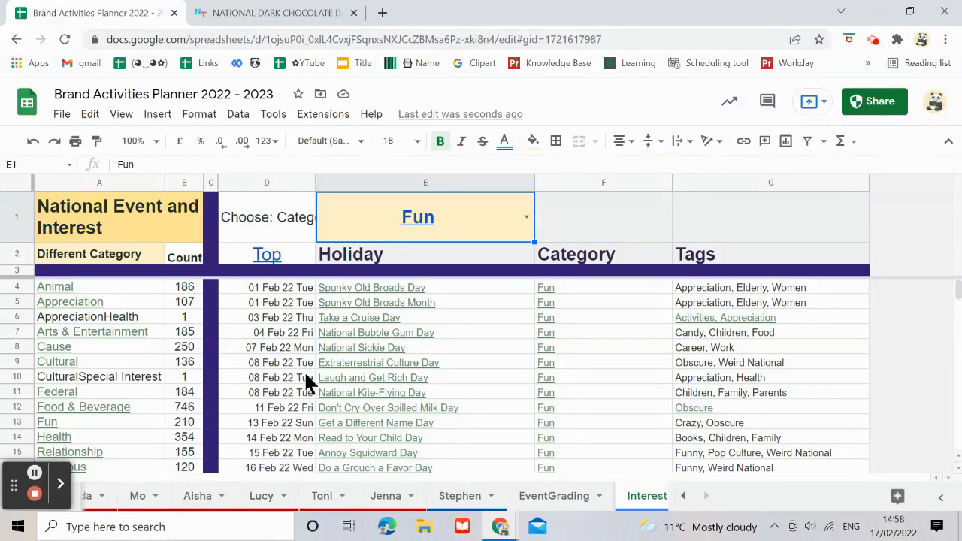
Open the linked web page for Take a Cruise Day, read through it and close it
click(366, 336)
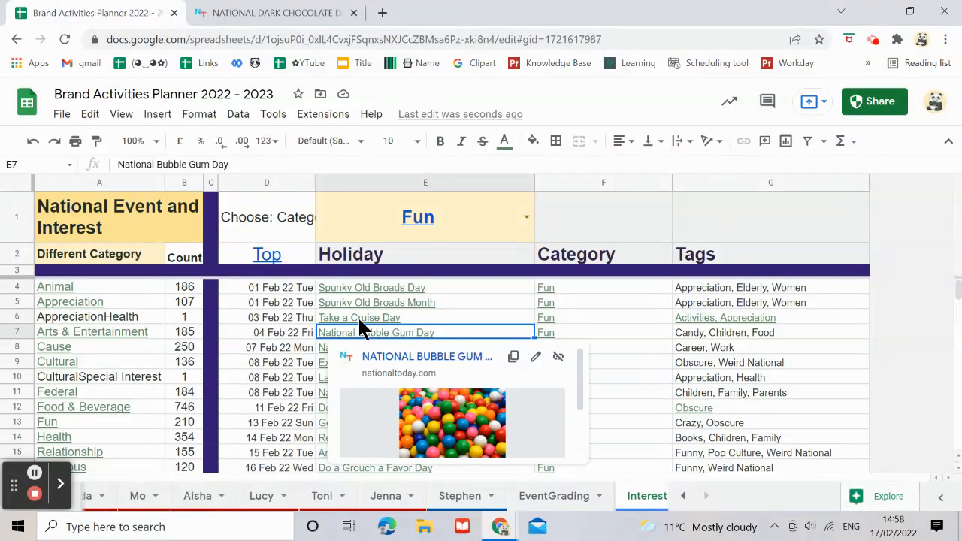
click(379, 342)
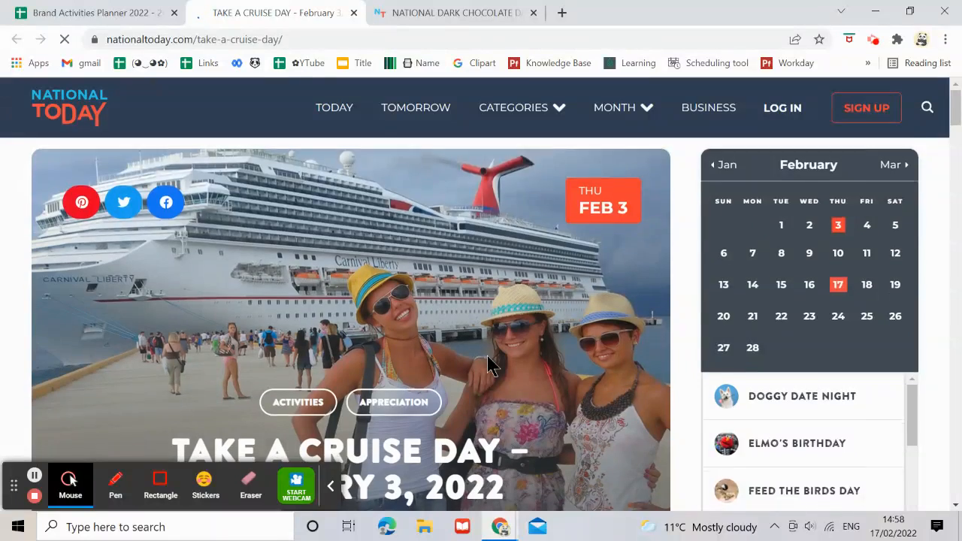
scroll(489, 366, down, 6)
scroll(481, 364, up, 3)
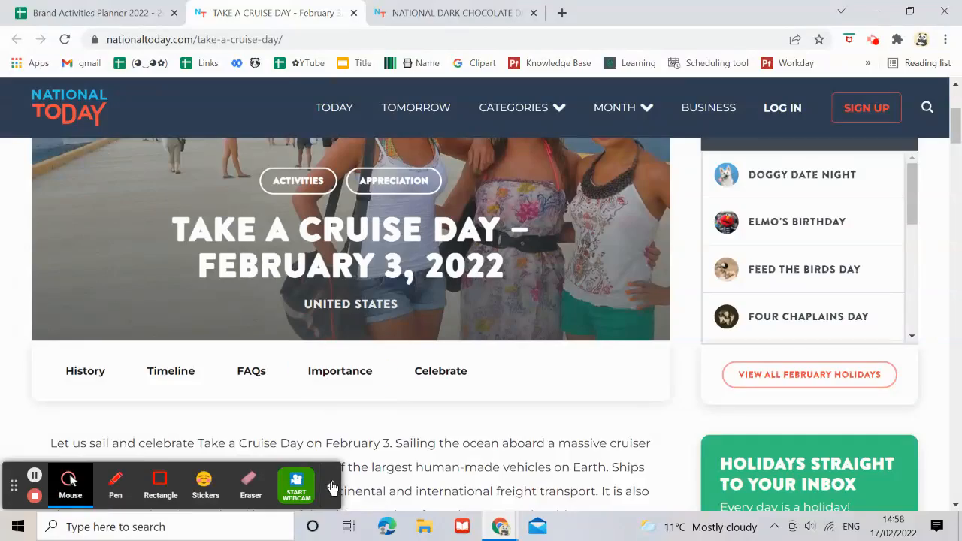
scroll(339, 370, down, 4)
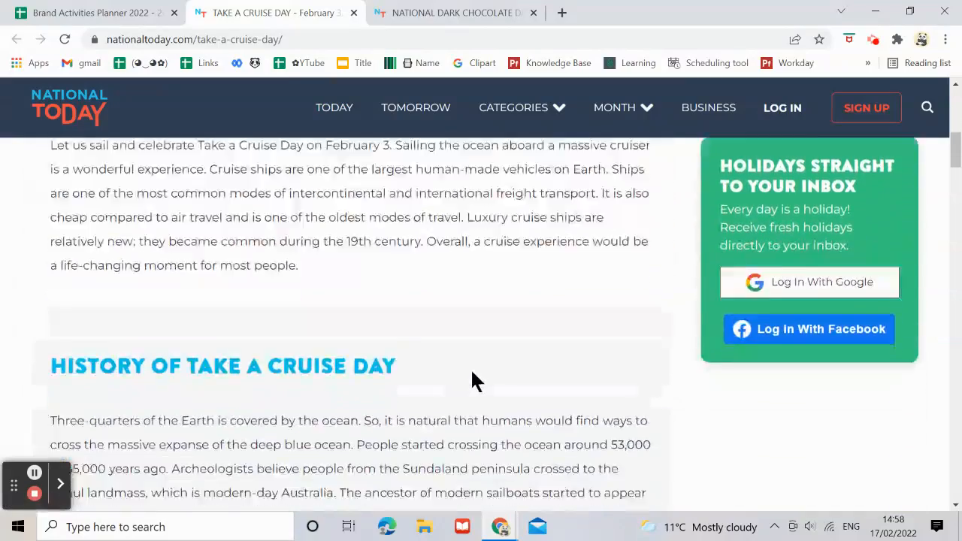
scroll(481, 370, down, 6)
scroll(500, 367, up, 5)
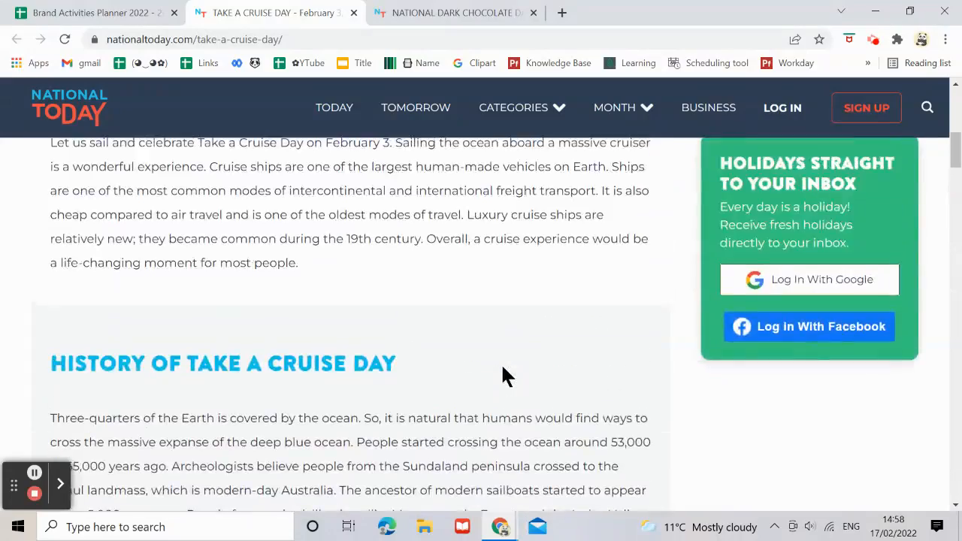
scroll(500, 363, up, 5)
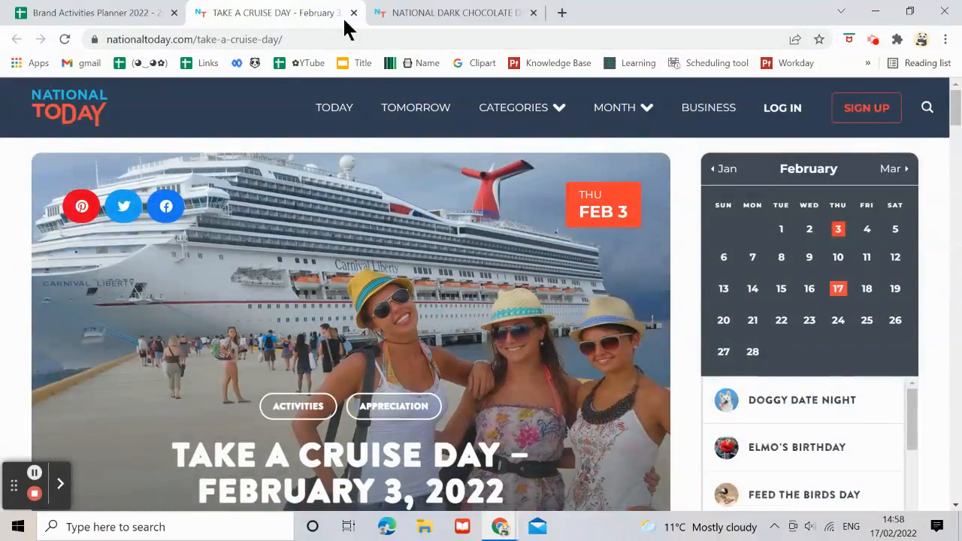
click(353, 13)
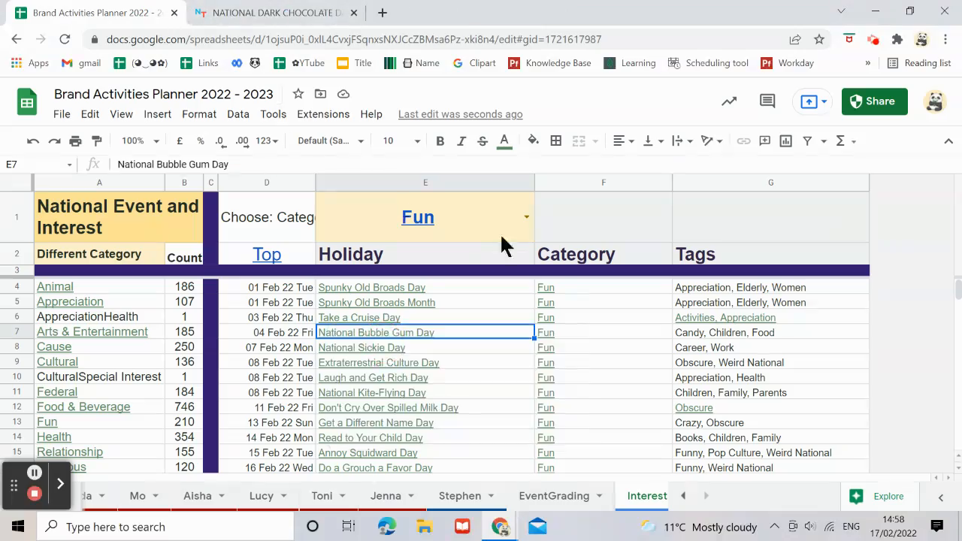
Look over the category and tags columns of the Fun holidays
scroll(590, 351, down, 2)
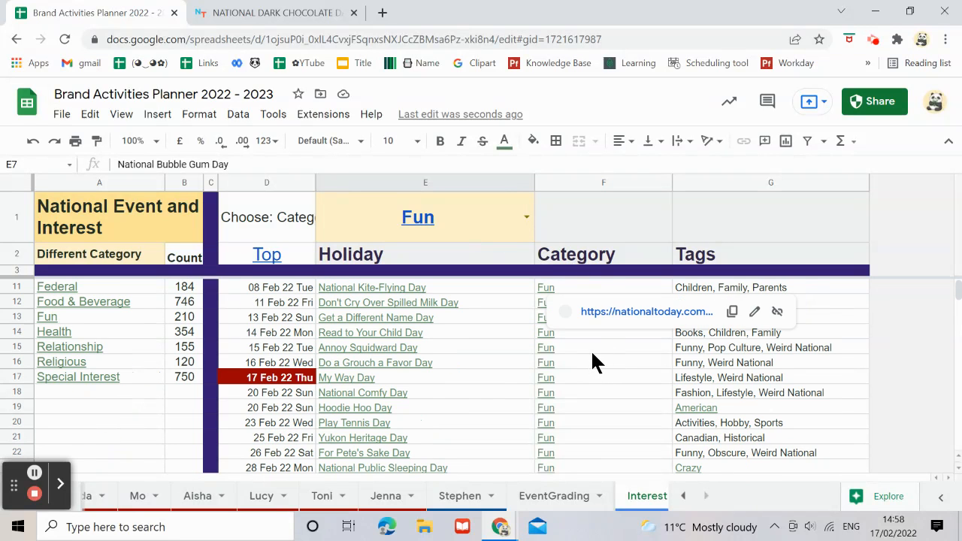
scroll(591, 350, up, 2)
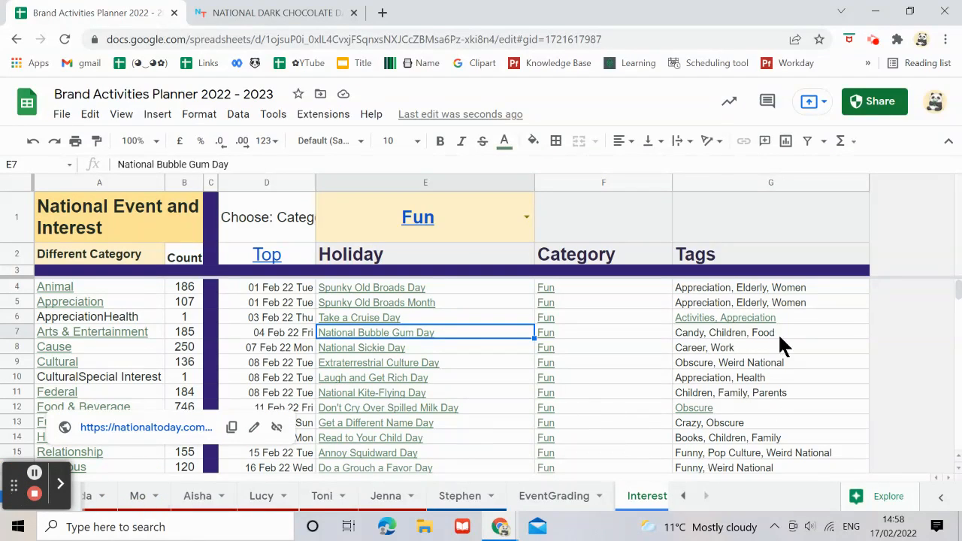
click(746, 215)
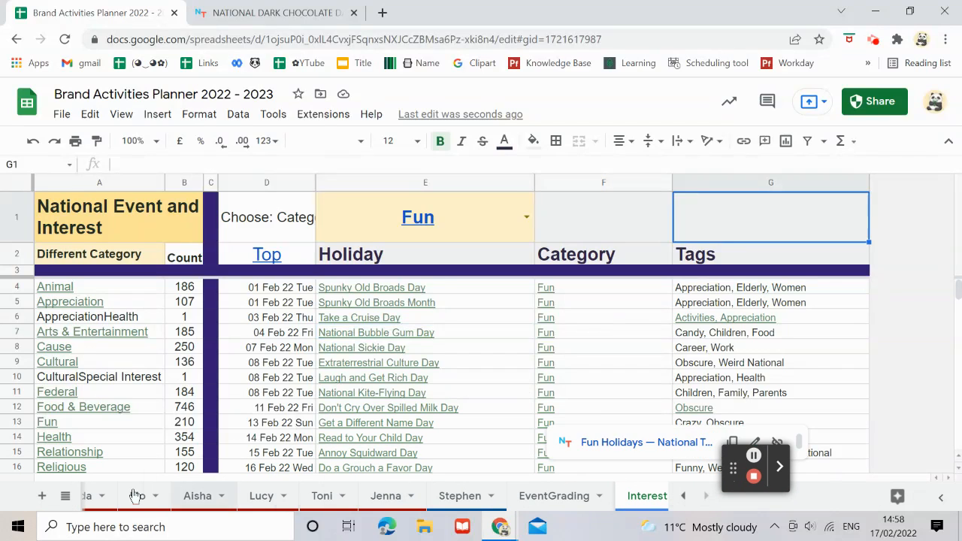
Open the DataBase sheet and expand the Dec row group to view its holidays
click(65, 497)
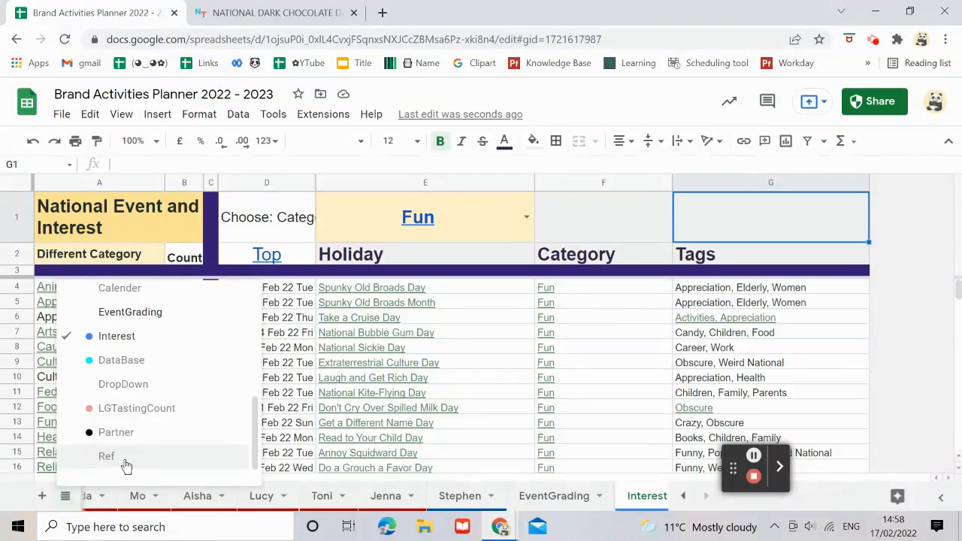
click(138, 362)
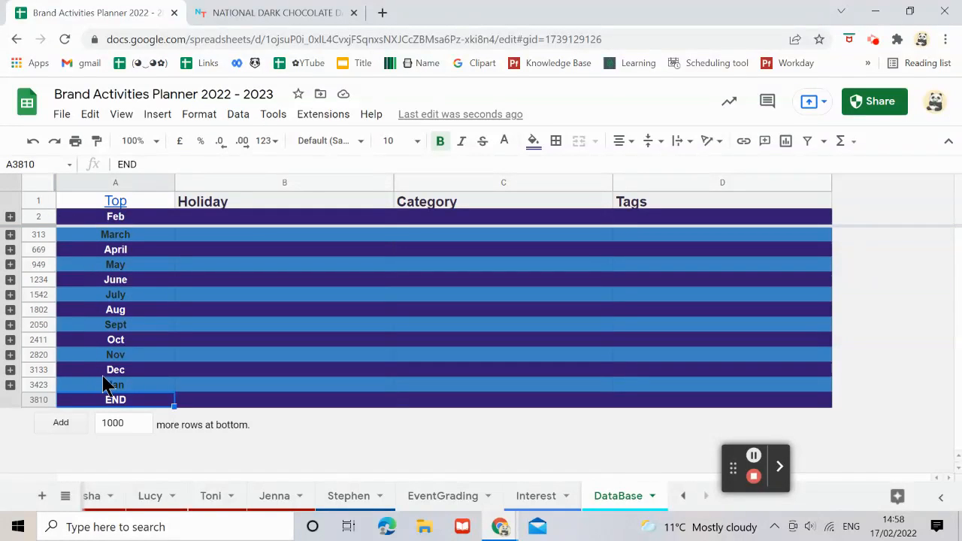
click(10, 370)
scroll(92, 440, down, 5)
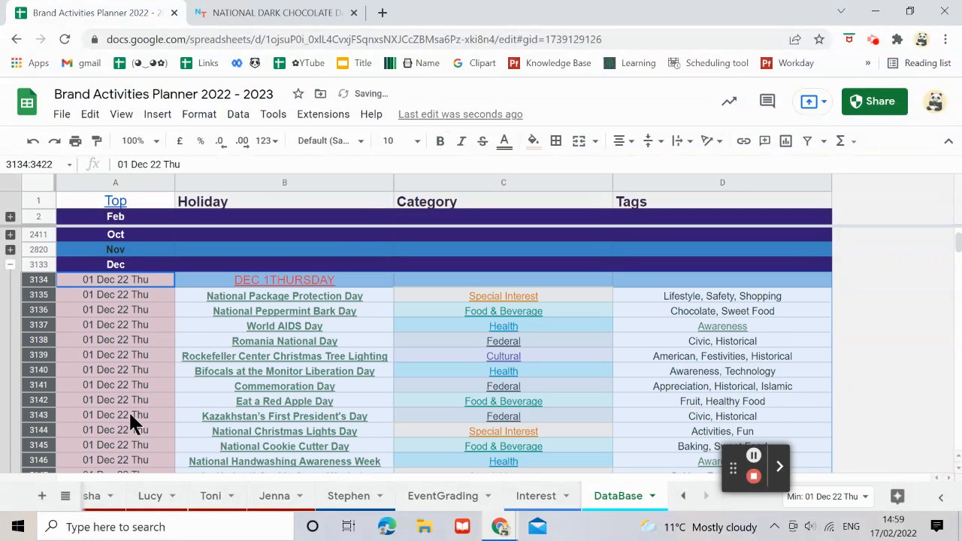
Look through the December holidays by date in the DataBase sheet
scroll(128, 342, down, 13)
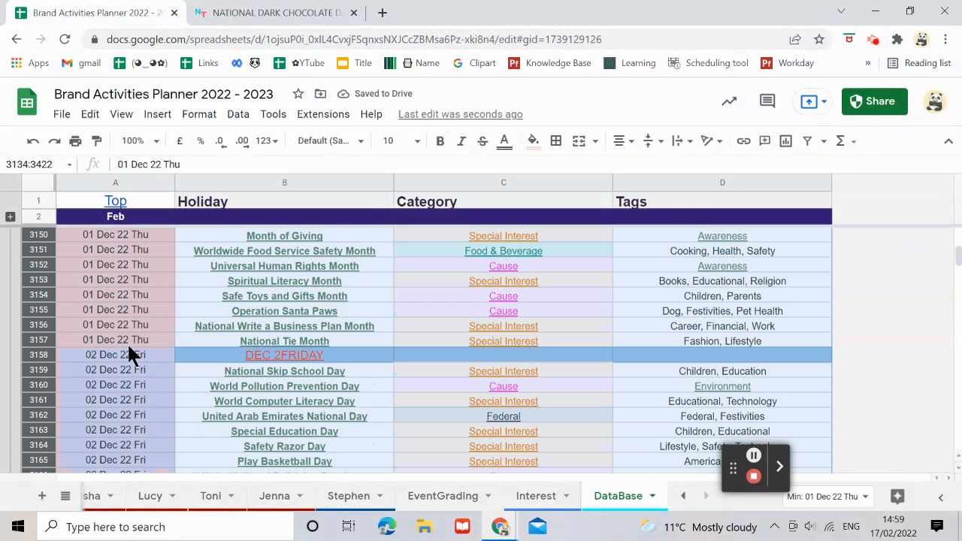
scroll(129, 342, down, 13)
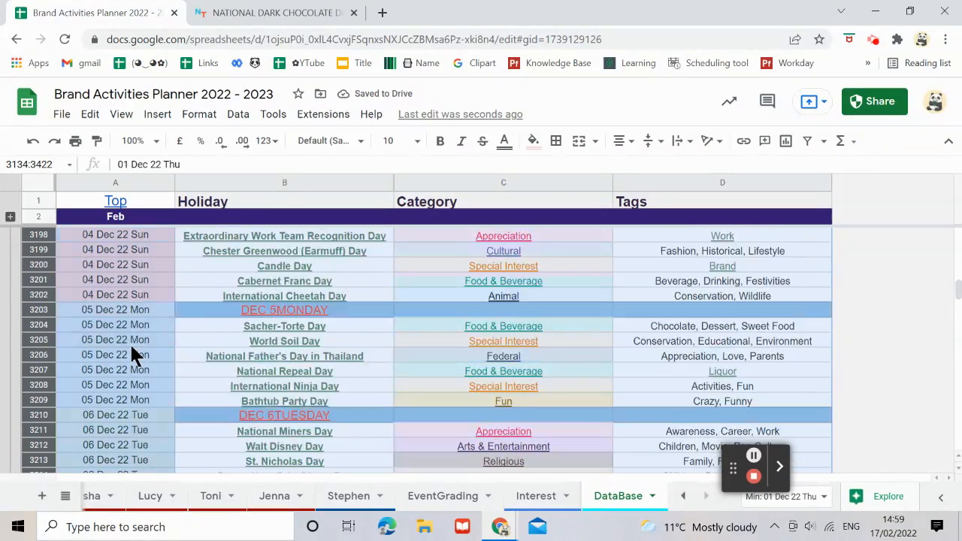
scroll(130, 343, down, 10)
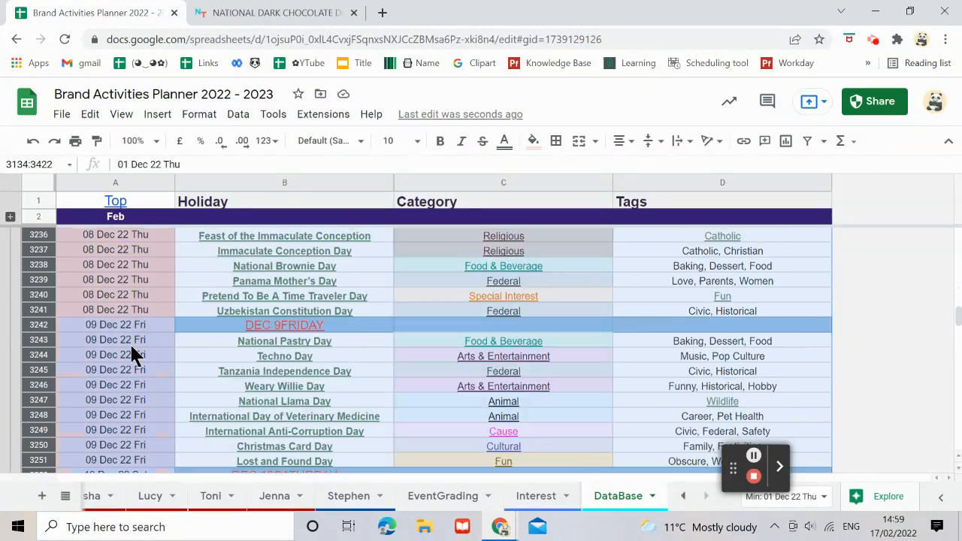
scroll(129, 342, down, 9)
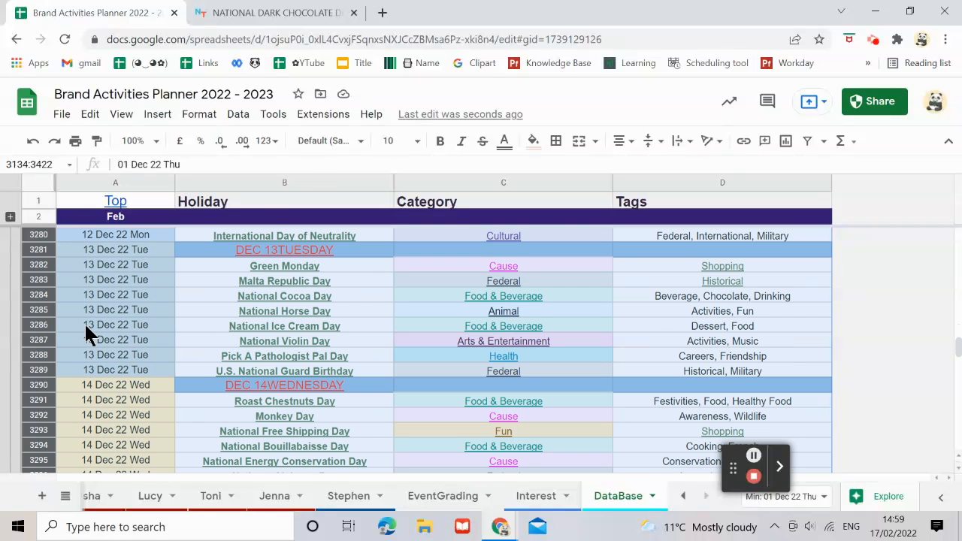
Expand the Feb row group to view its holidays and collapse both the Feb and Dec groups
click(11, 218)
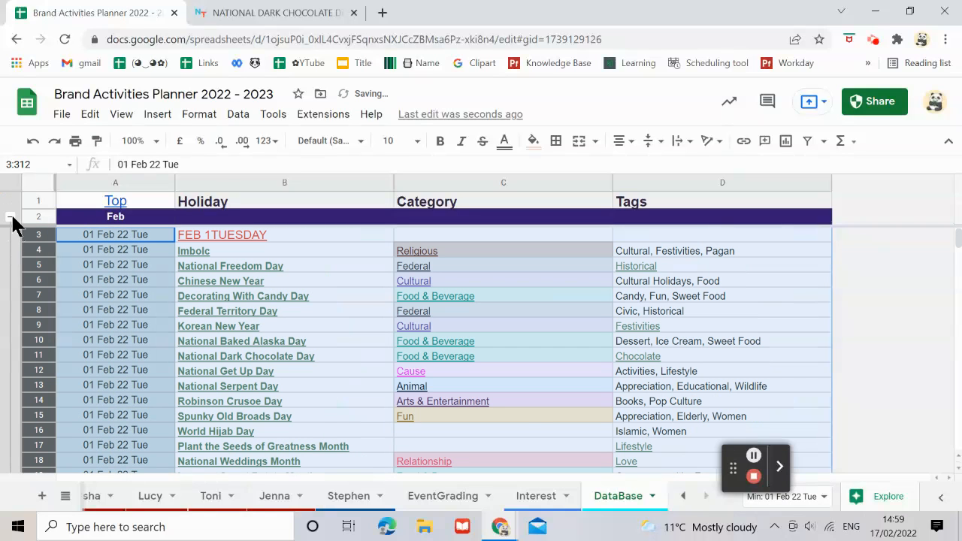
click(10, 218)
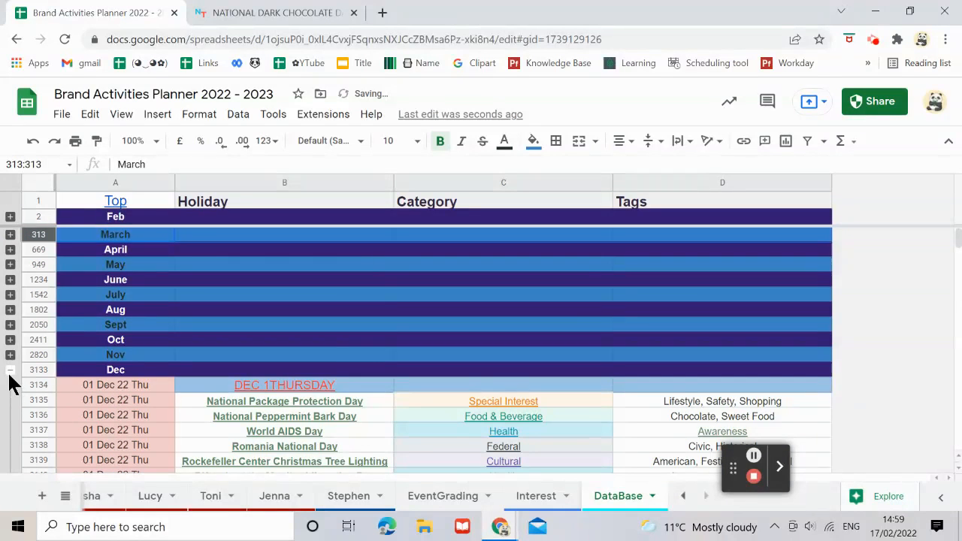
click(11, 371)
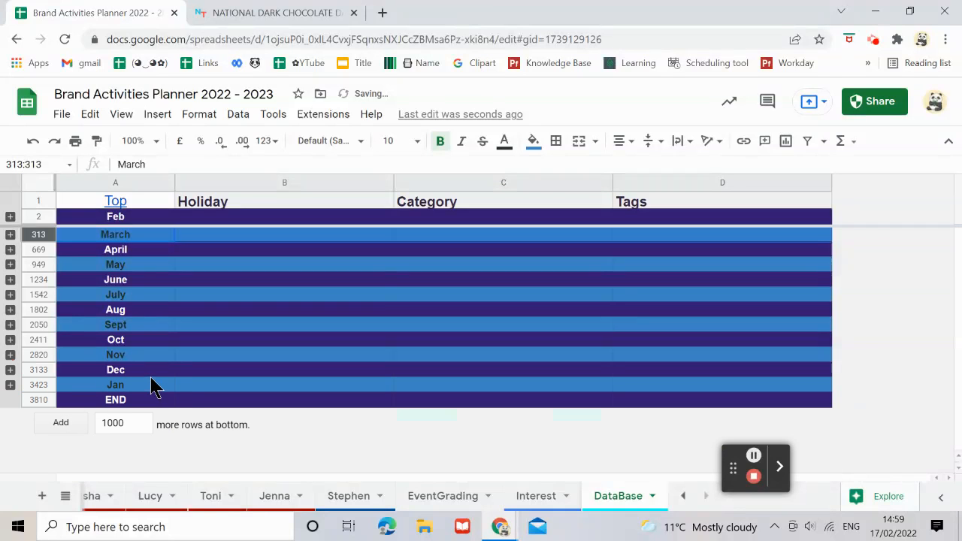
Hide the DataBase sheet
right_click(634, 498)
click(618, 380)
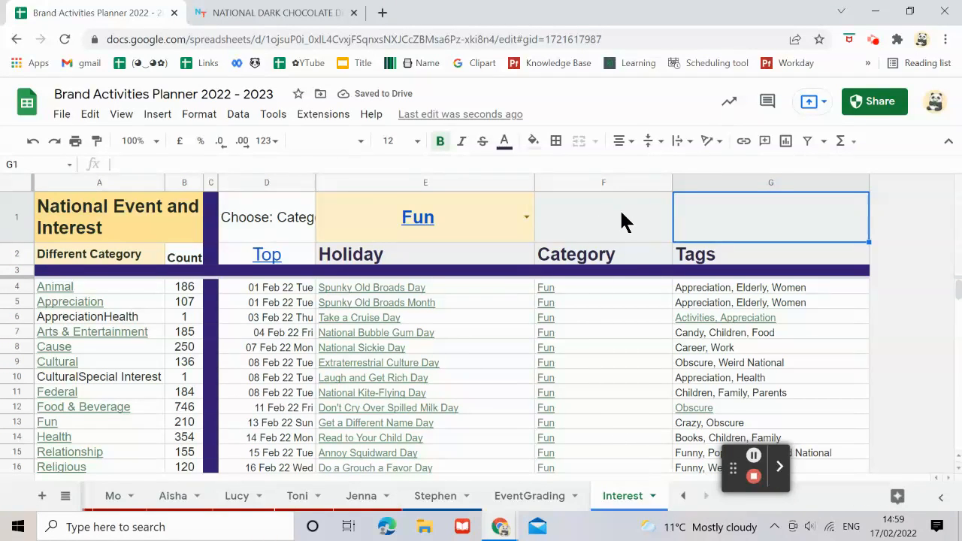
Overwrite National Bubble Gum Day in the Holiday column with "fasf" and delete that entry again
click(495, 335)
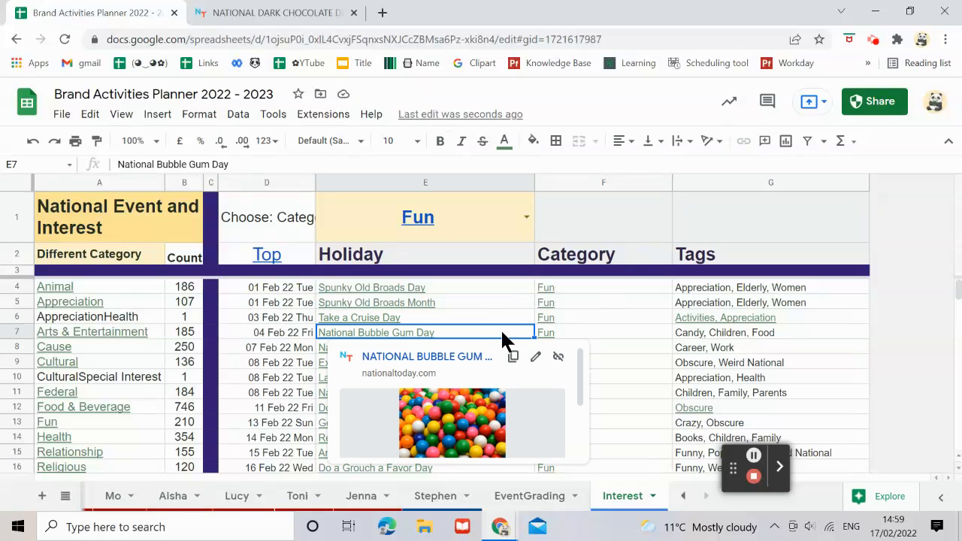
text(fasf)
click(597, 333)
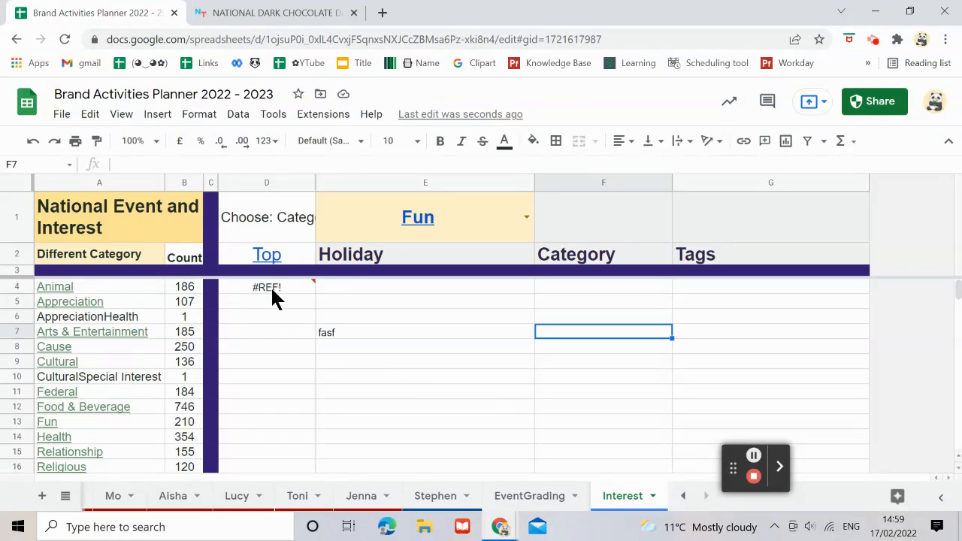
click(340, 334)
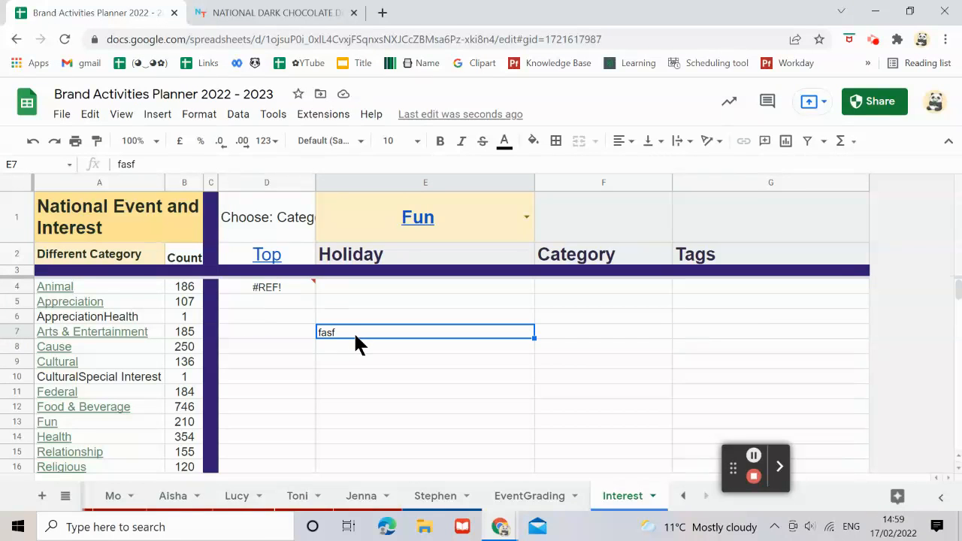
key(Delete)
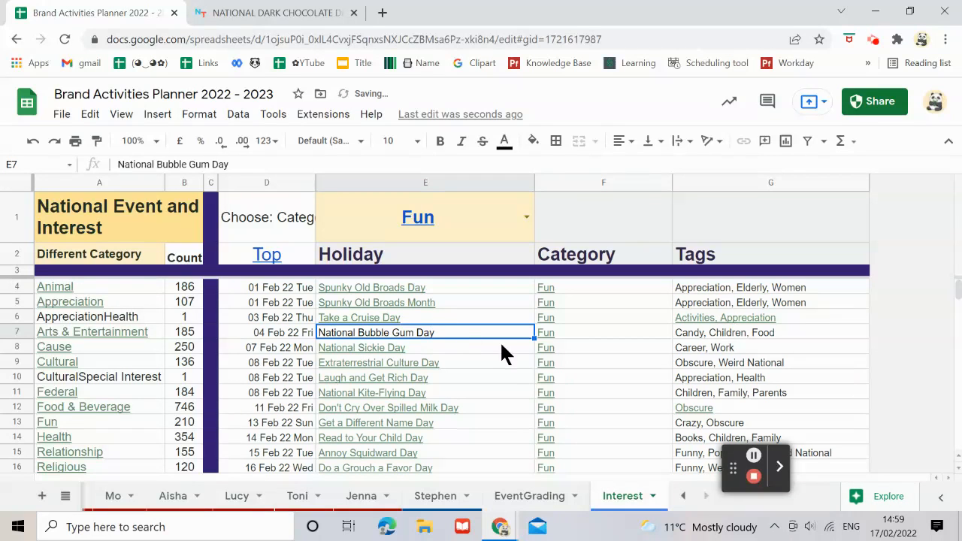
Set the chosen holiday category to Food & Beverage
click(526, 218)
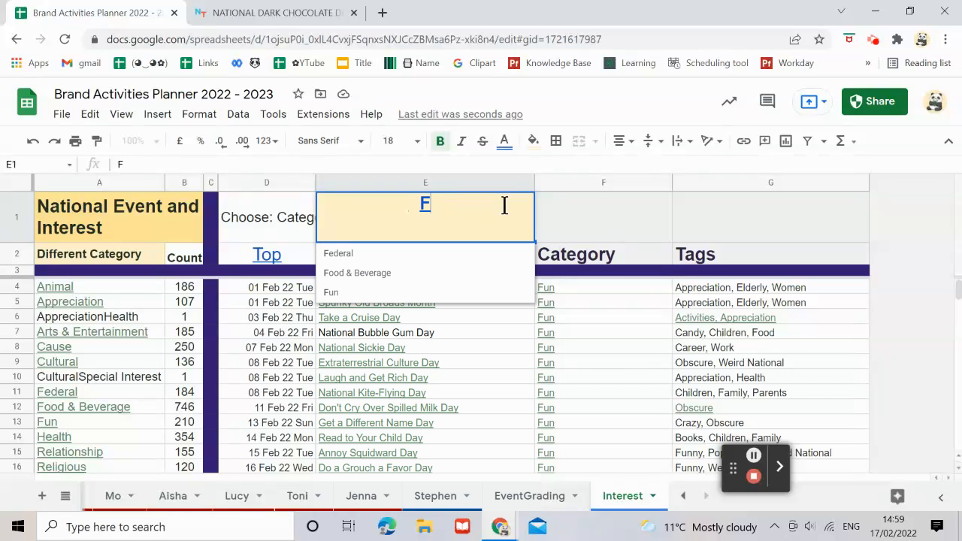
text(0)
key(BackSpace)
click(368, 275)
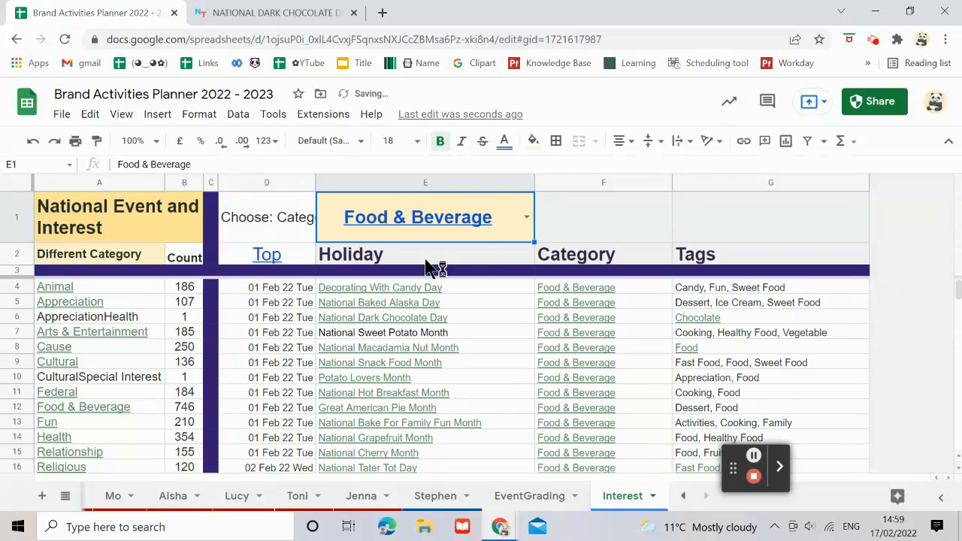
click(576, 223)
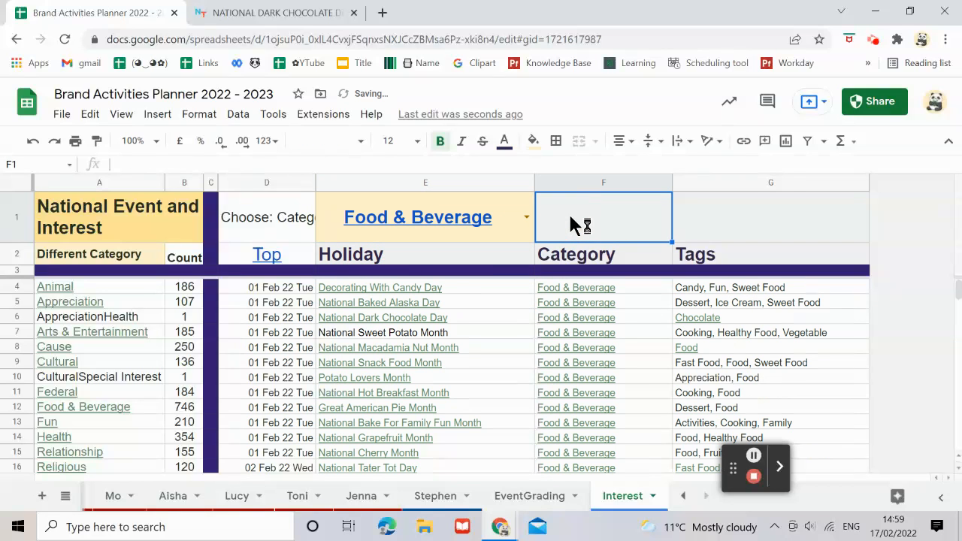
Select the Chocolate tag text of National Dark Chocolate Day, clear that tag cell and undo the deletion
click(737, 320)
drag(176, 162, 87, 164)
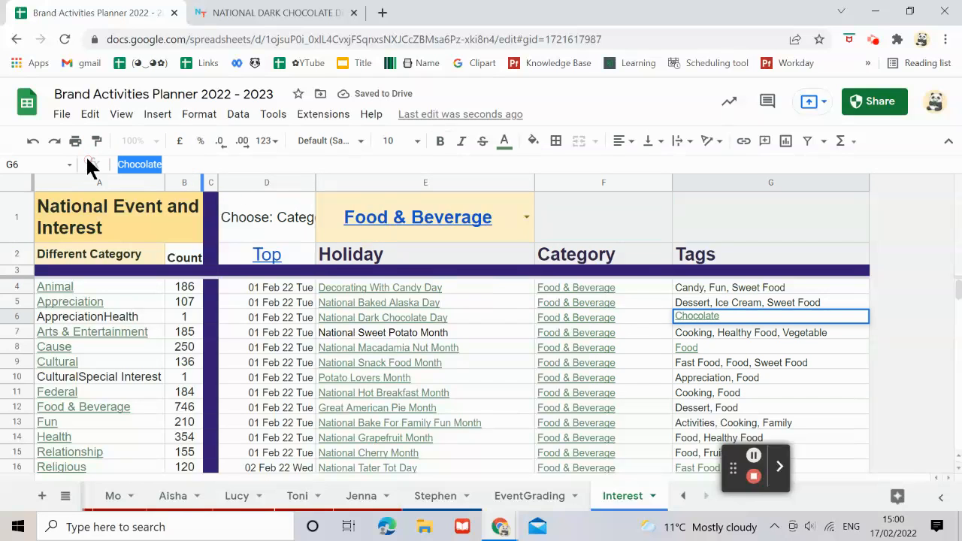
click(735, 226)
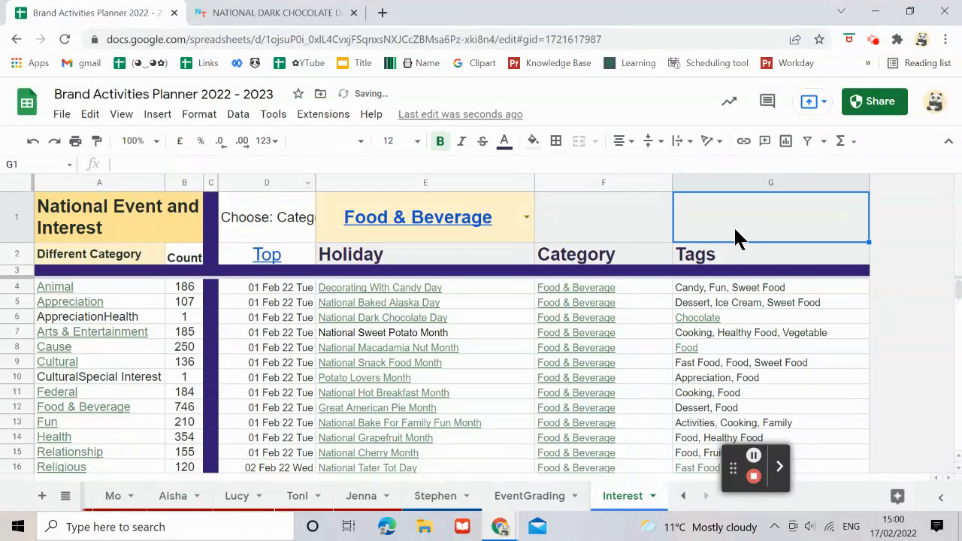
click(728, 317)
key(Delete)
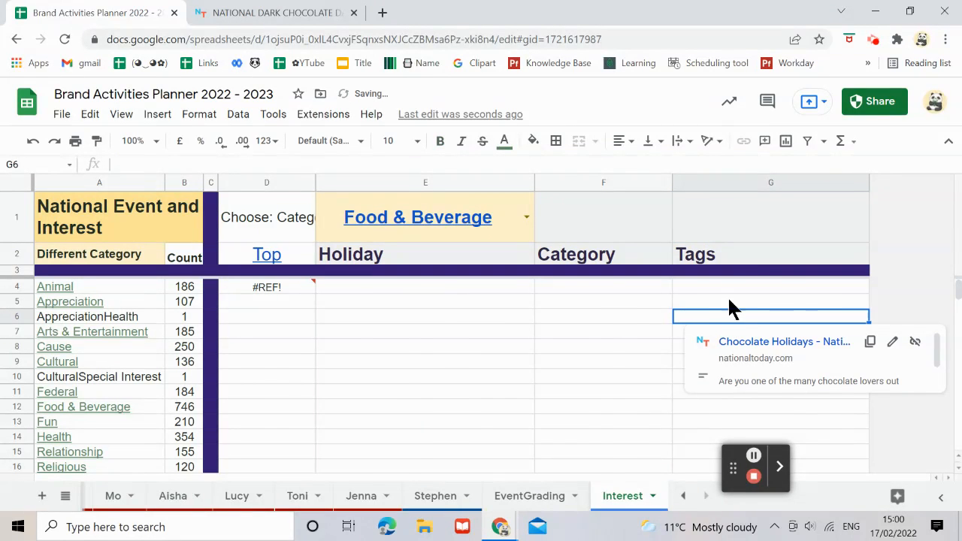
key(ctrl+z)
Create a filter on the whole Tags column and open its filter options
click(725, 179)
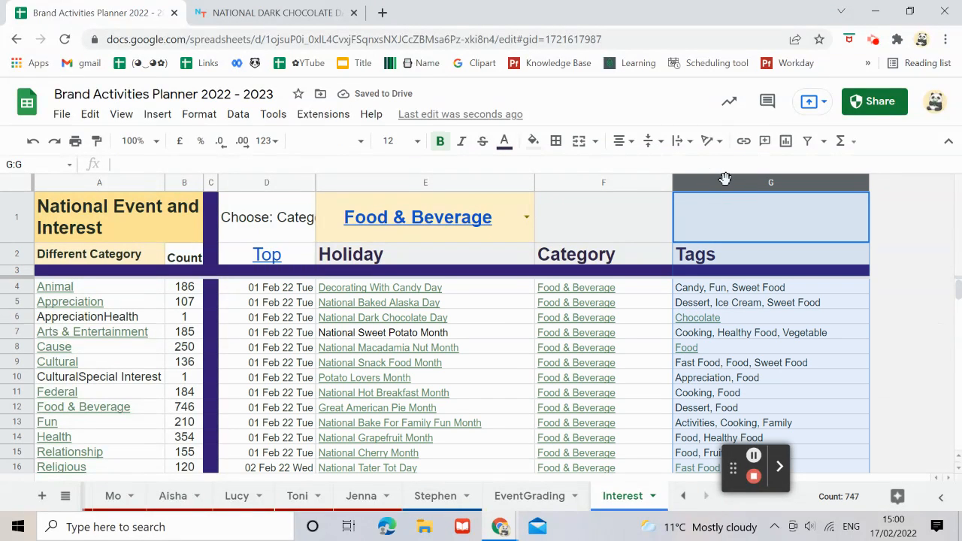
click(807, 142)
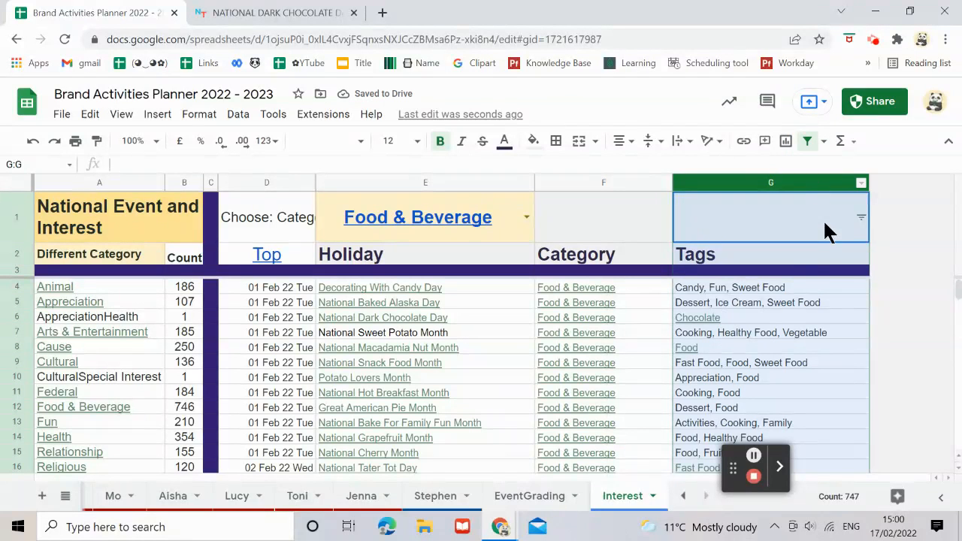
click(862, 218)
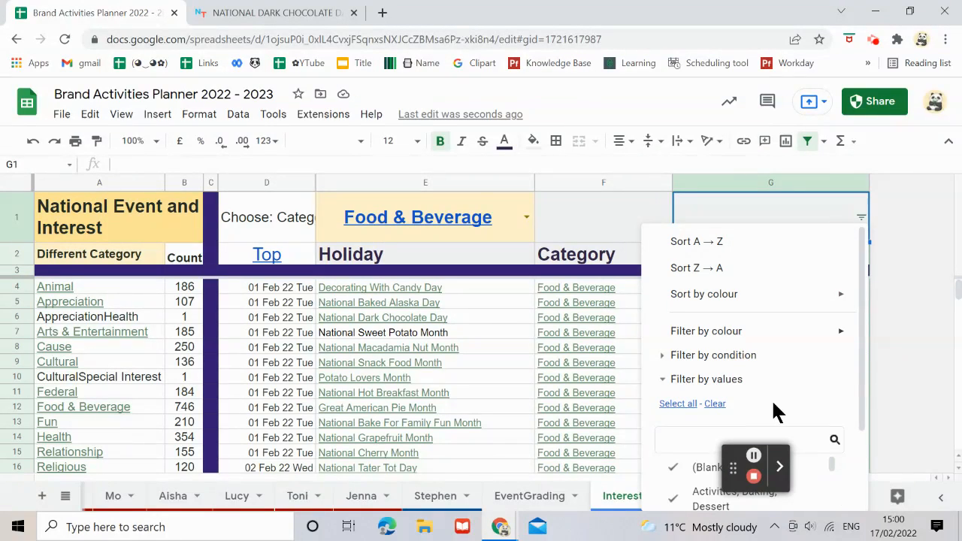
drag(733, 476, 502, 443)
click(865, 218)
scroll(745, 433, down, 4)
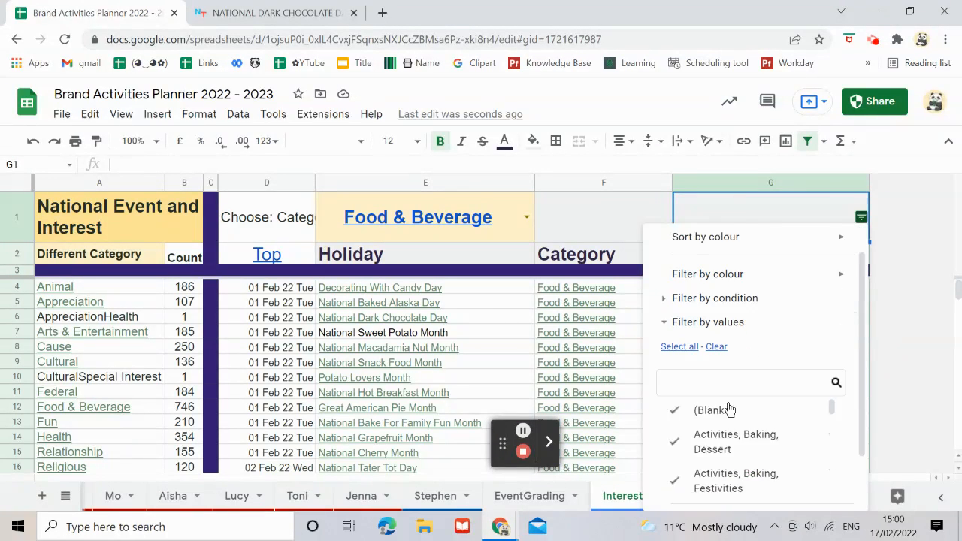
Filter the Tags column by values to show only tags containing "Chocolate"
click(714, 367)
text(Chocolate)
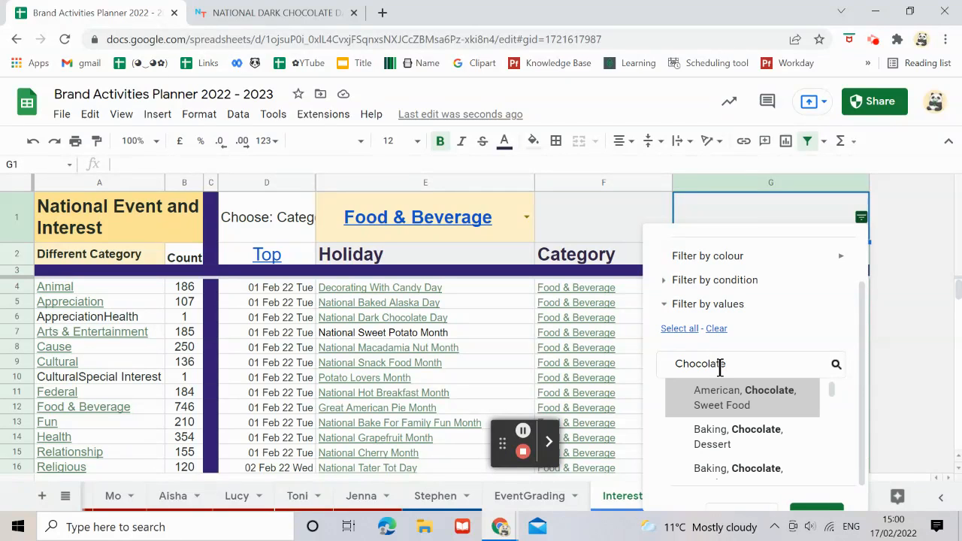
scroll(727, 416, down, 5)
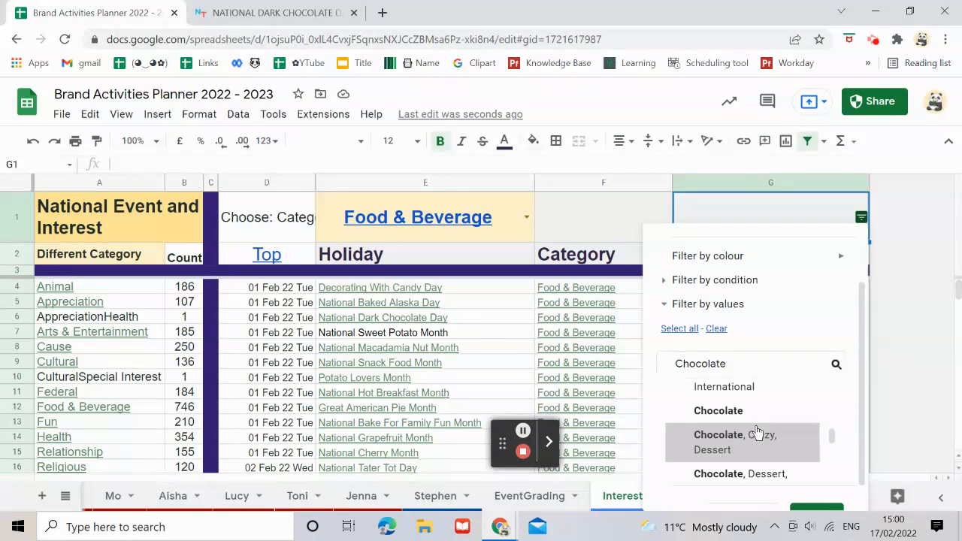
click(674, 329)
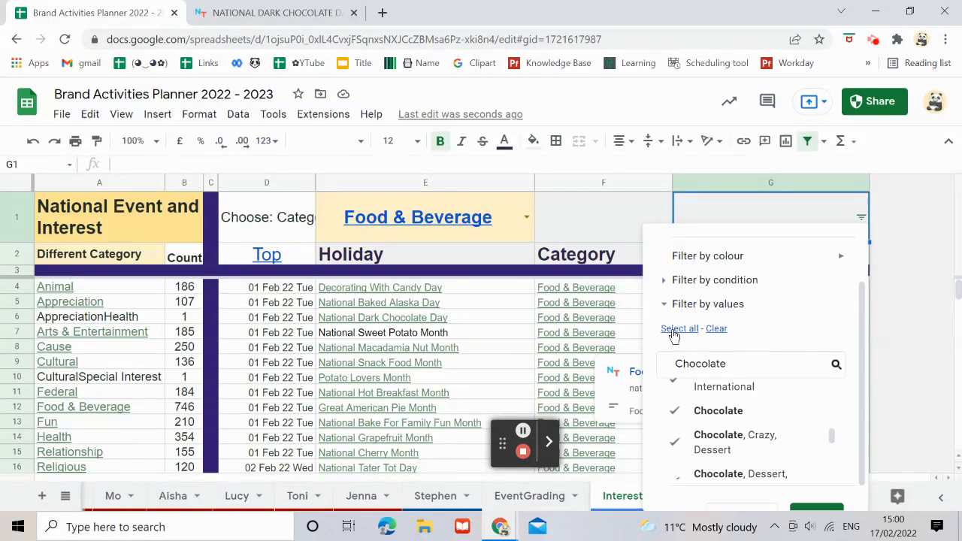
scroll(852, 410, down, 2)
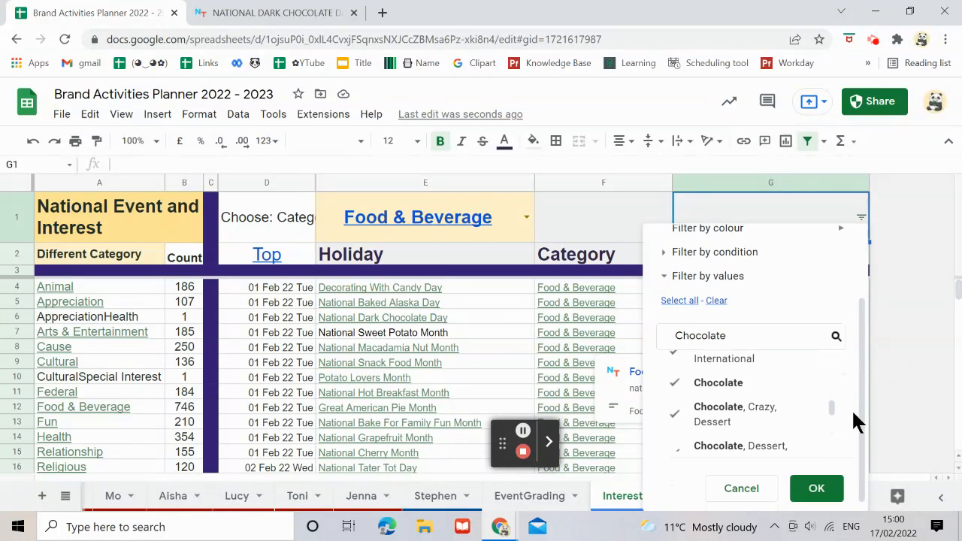
click(816, 487)
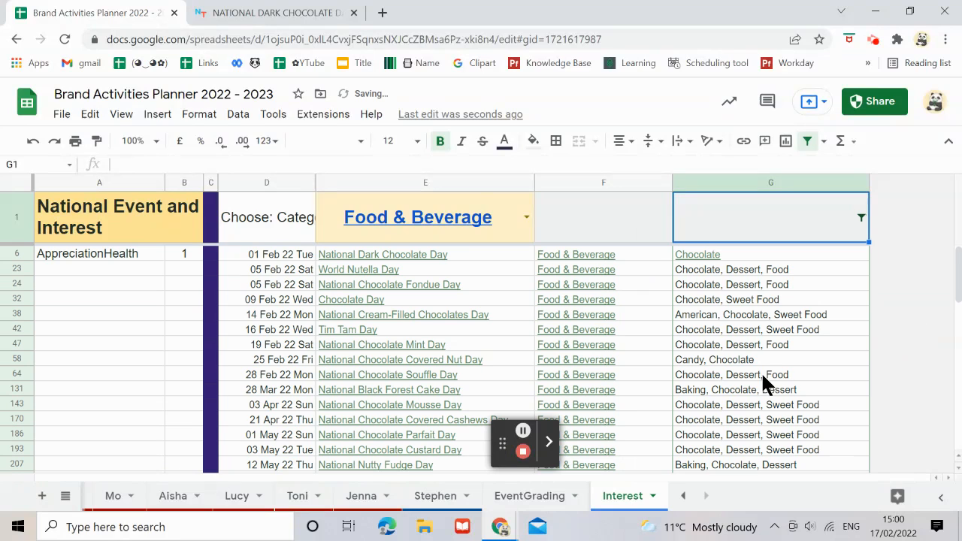
Look through the filtered chocolate holidays from the first date to the last and preview a holiday's source link
scroll(745, 343, down, 15)
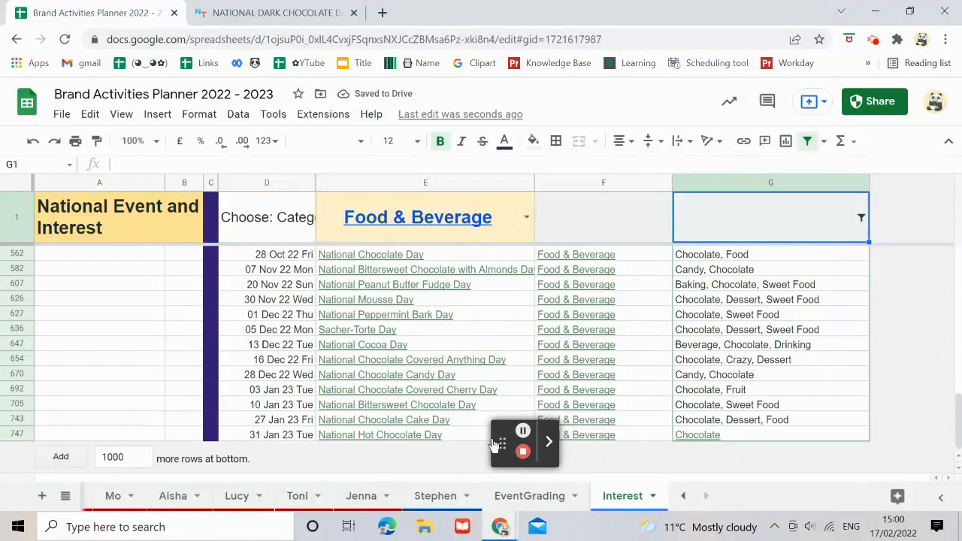
drag(504, 445, 30, 449)
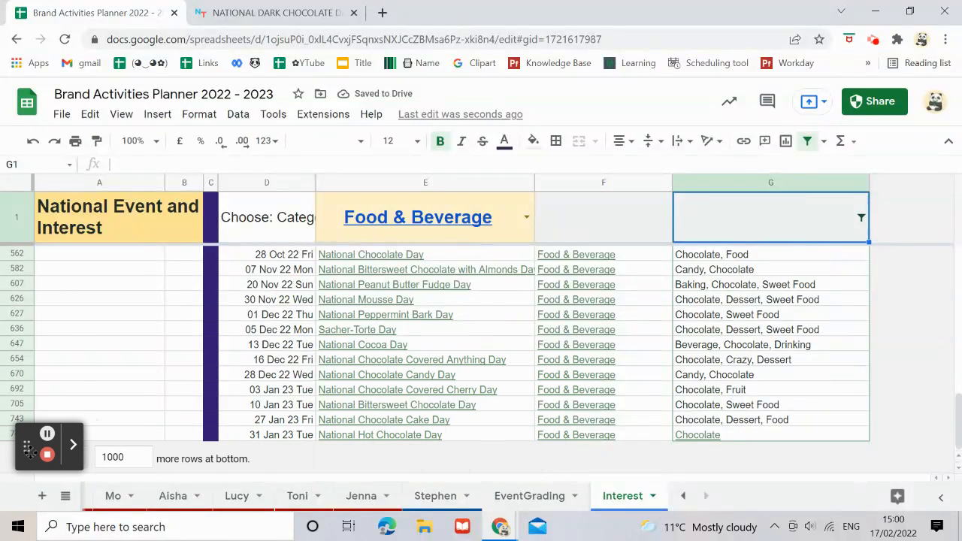
scroll(679, 387, up, 15)
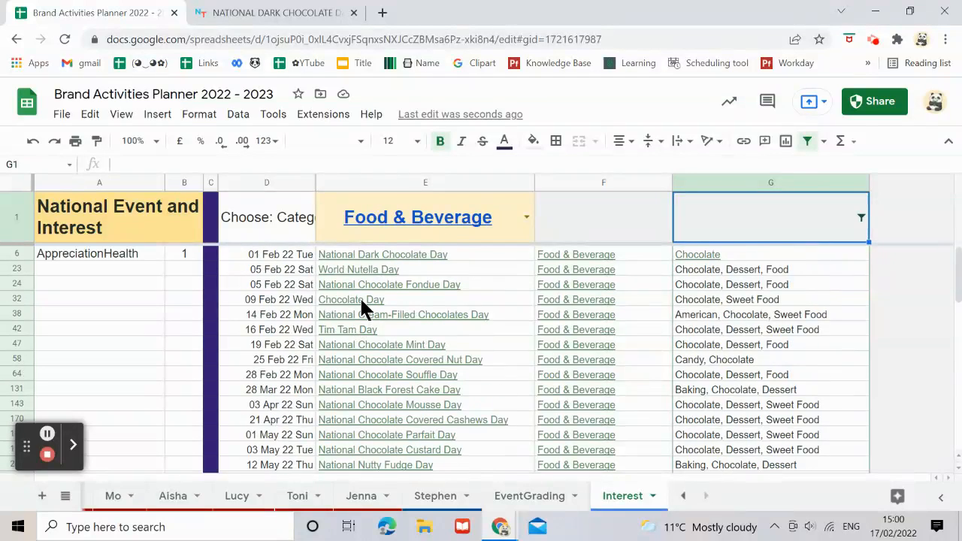
mouse_move(388, 293)
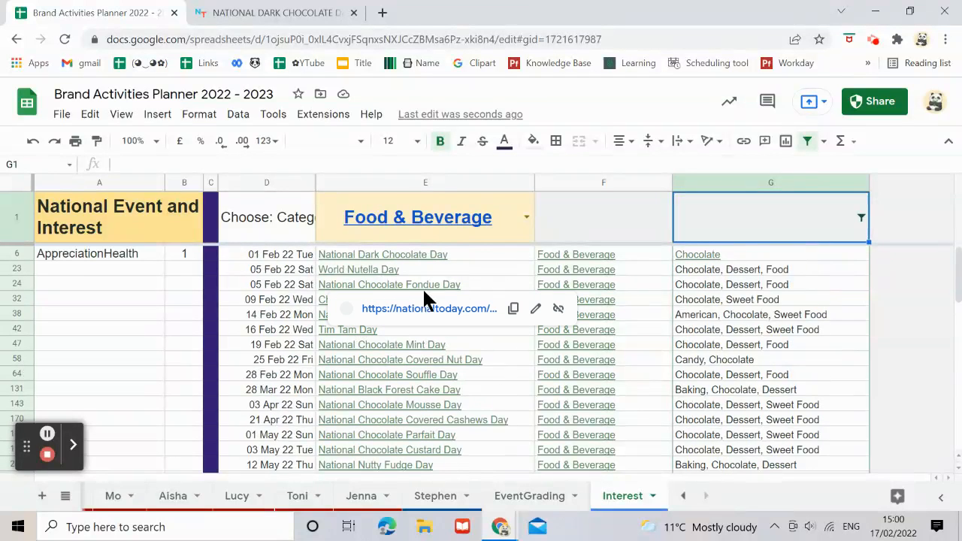
click(715, 229)
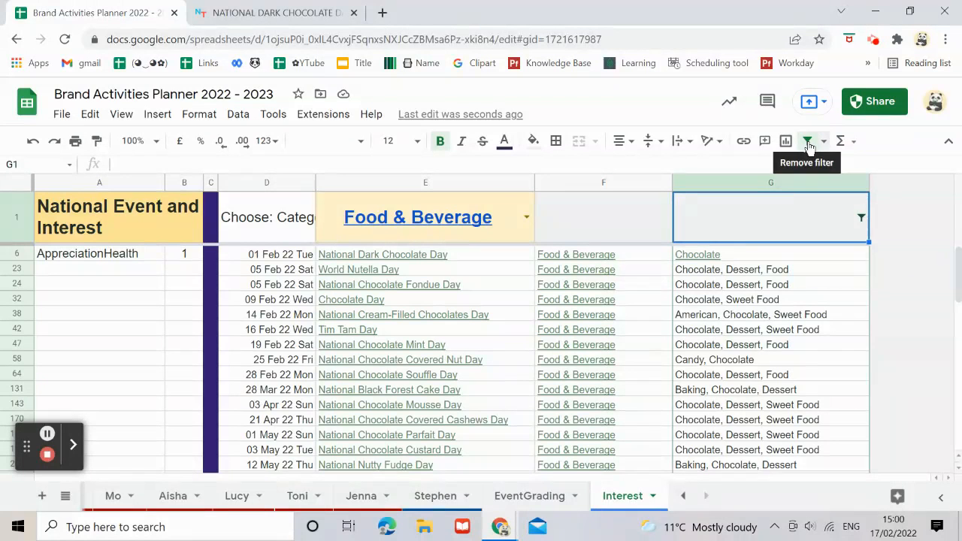
Change the holiday category to Cause and remove the filter from the Tags column
click(527, 218)
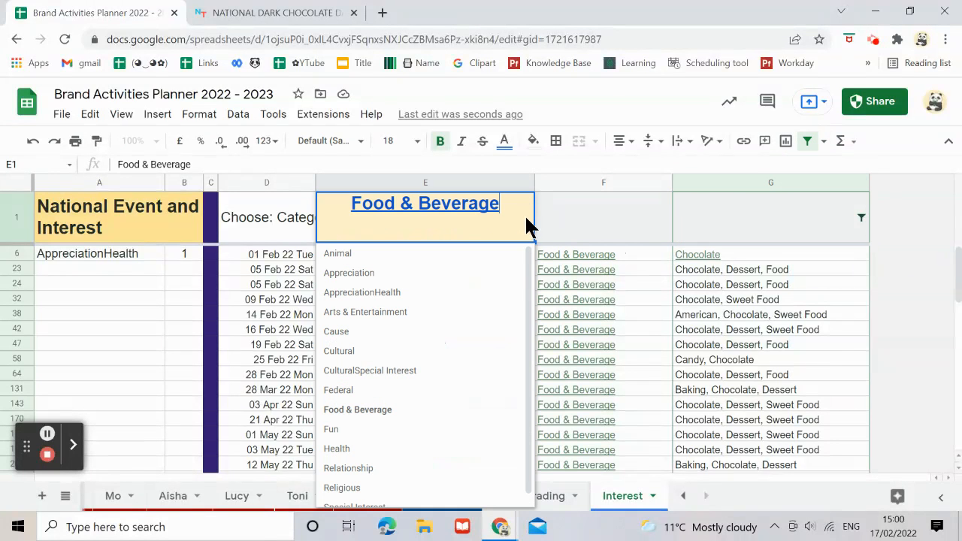
click(406, 340)
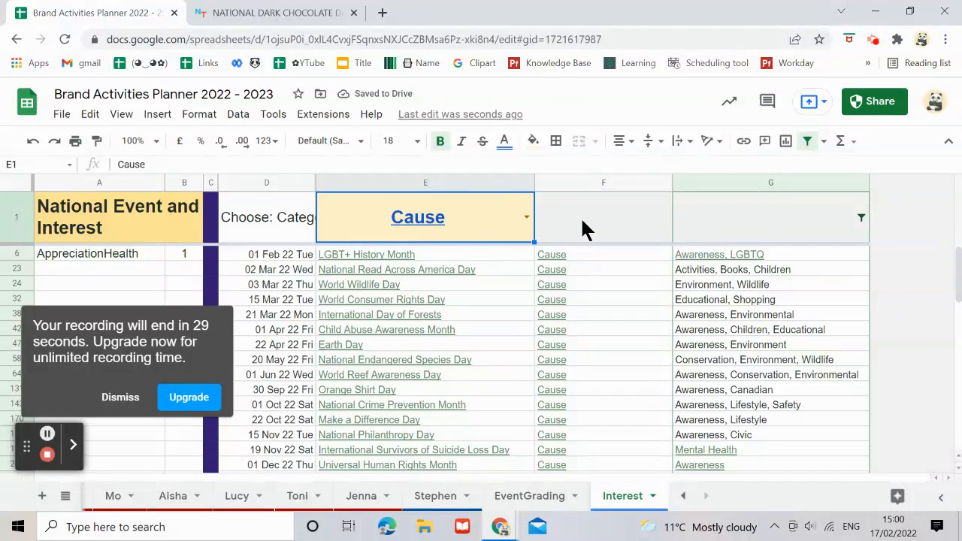
click(808, 143)
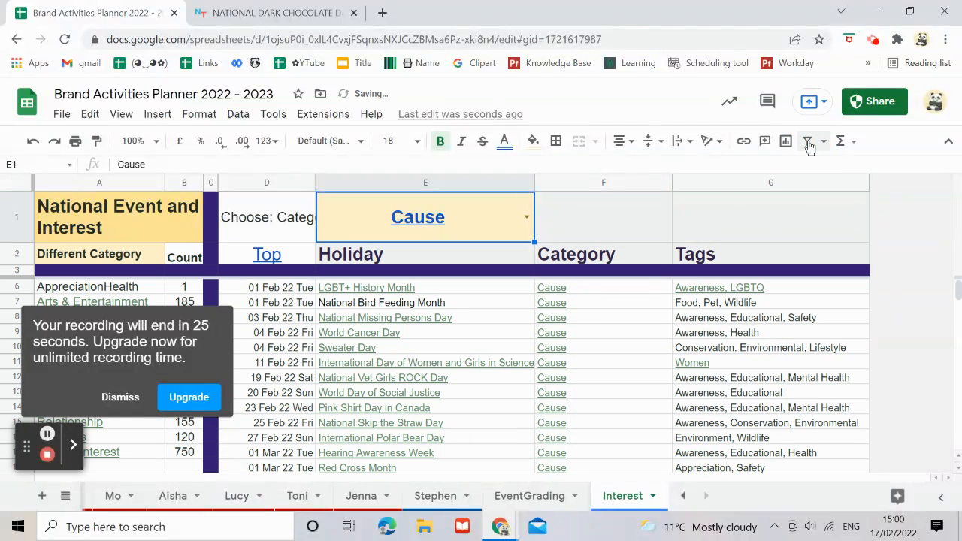
Change the holiday category to Appreciation
click(526, 218)
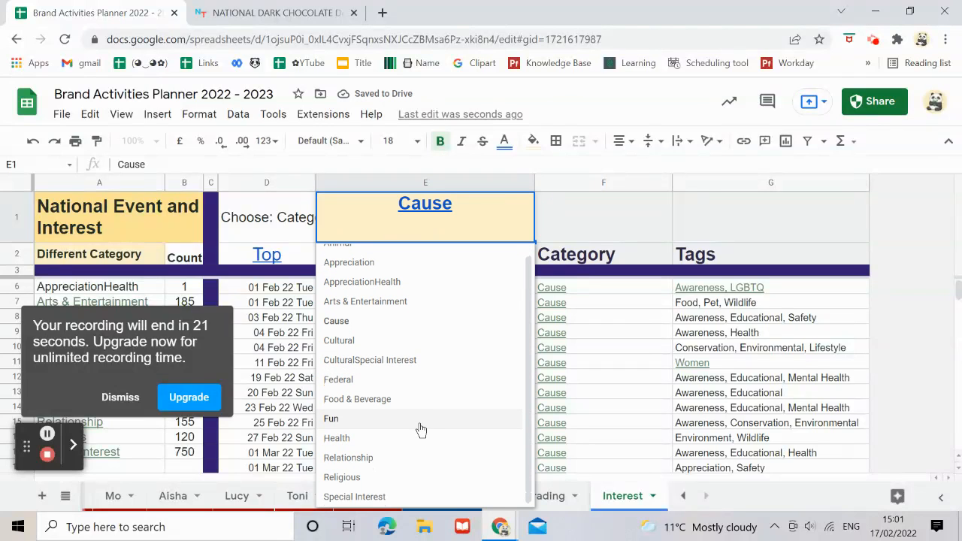
scroll(398, 282, up, 1)
click(402, 274)
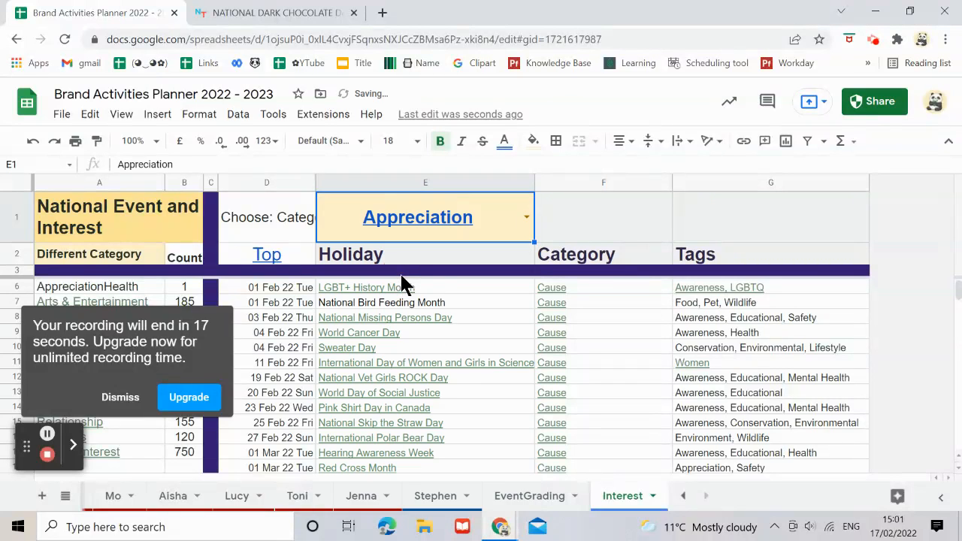